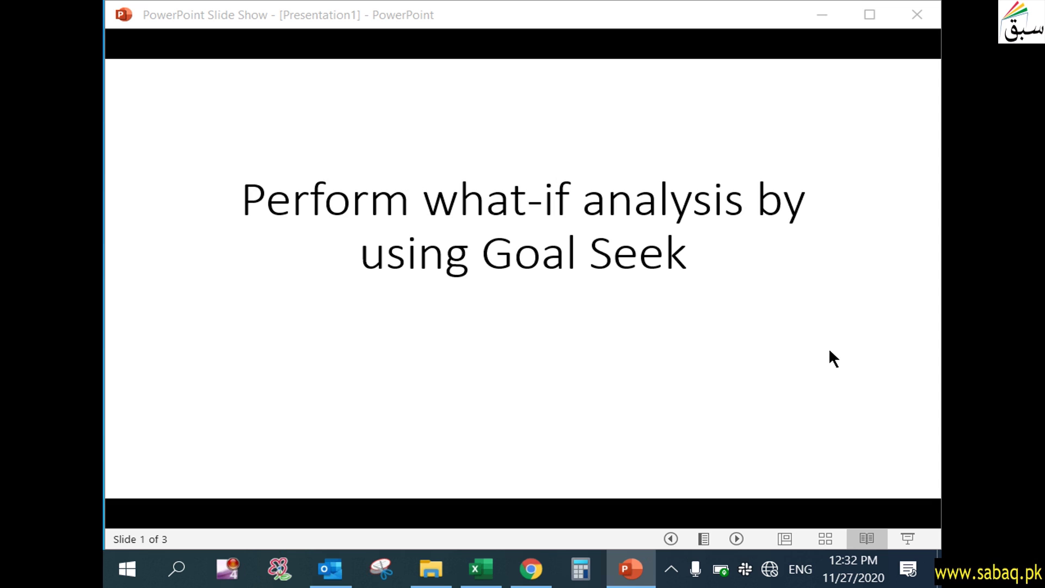
Advance the slide show from the title slide to slide 2, 'What-if analysis'
click(782, 333)
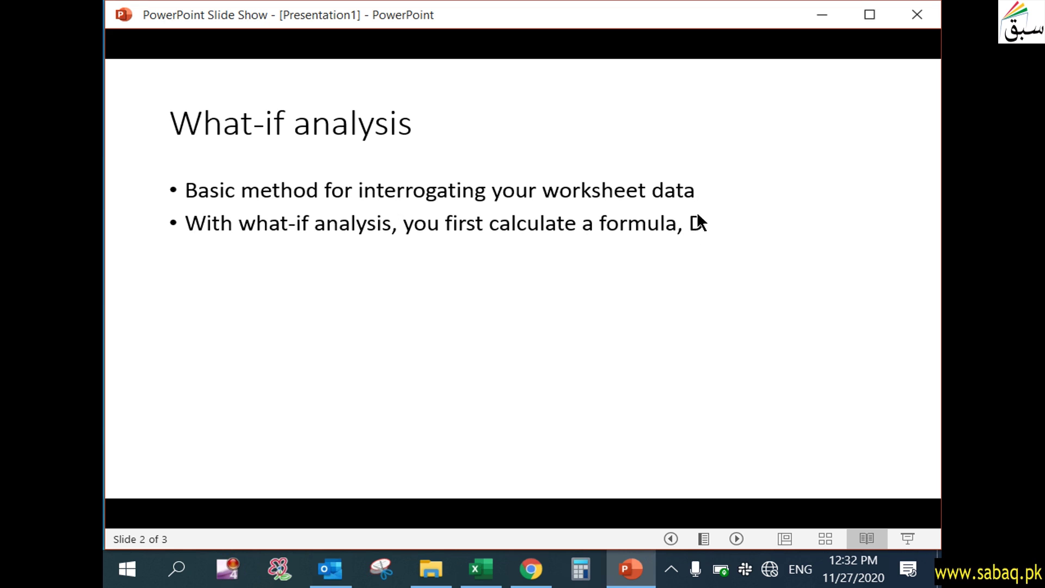
Show the bullets on variables A, B and C and on changing variables, then go to slide 3
click(726, 201)
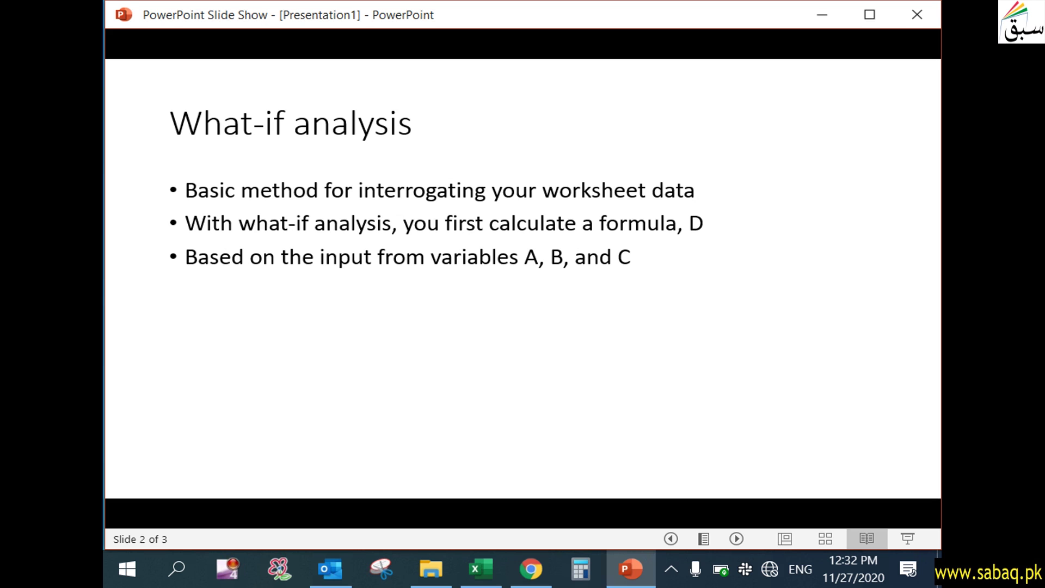
key(Right)
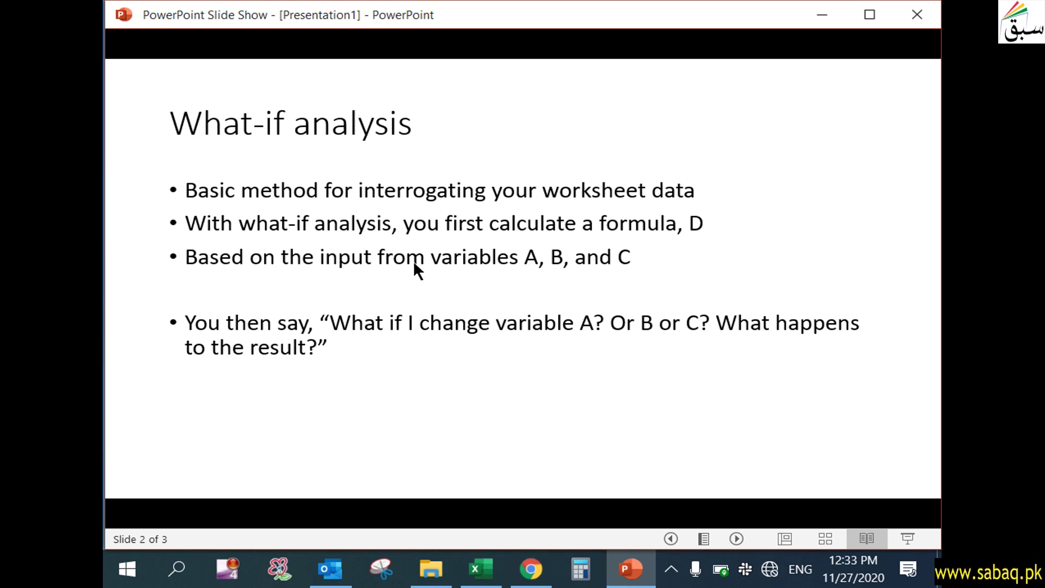
click(532, 396)
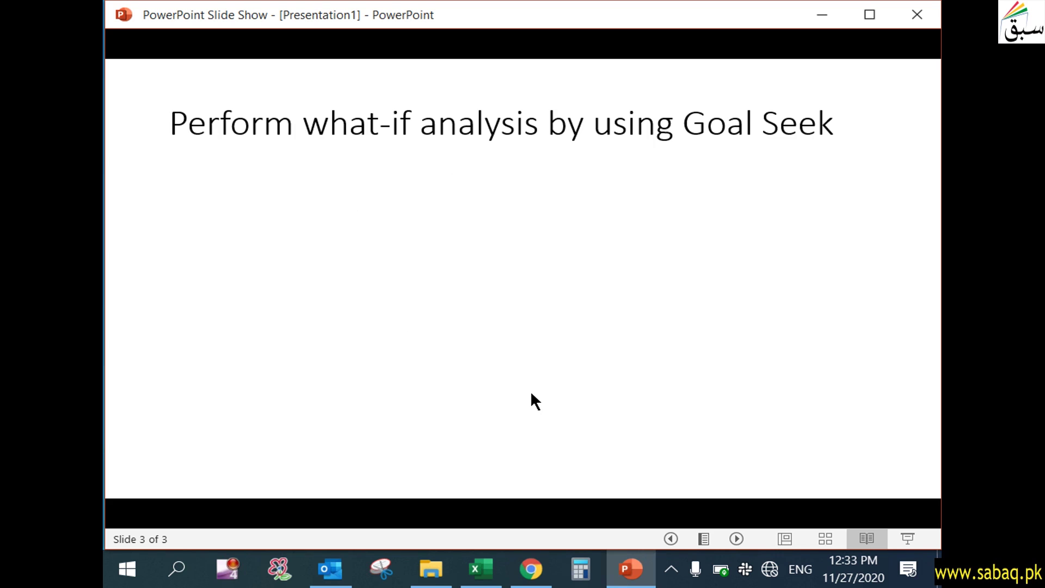
Show the five bullets, from iterative method to converging, then switch to Excel's Book1 at D4
click(532, 393)
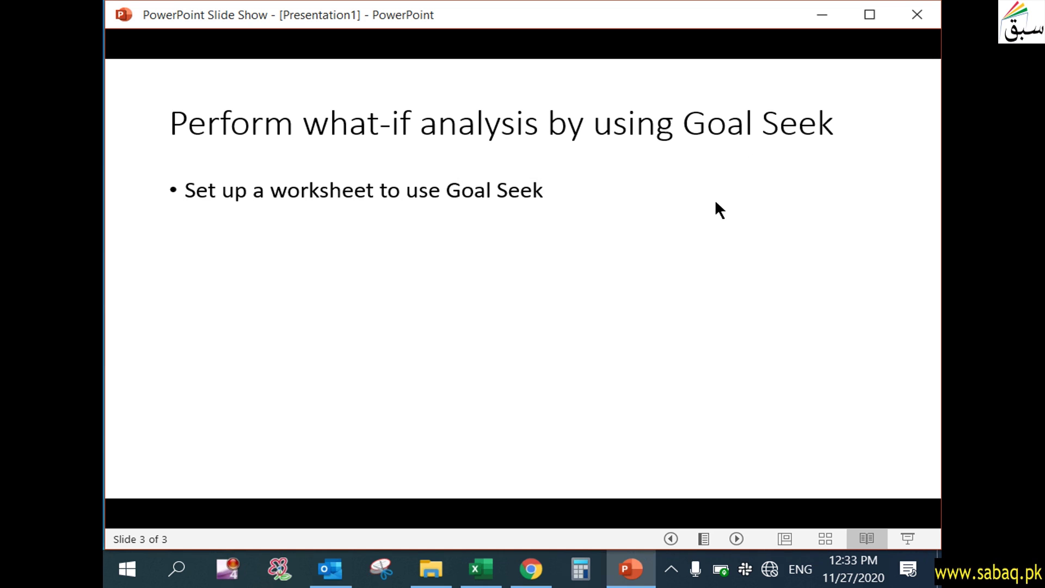
click(635, 196)
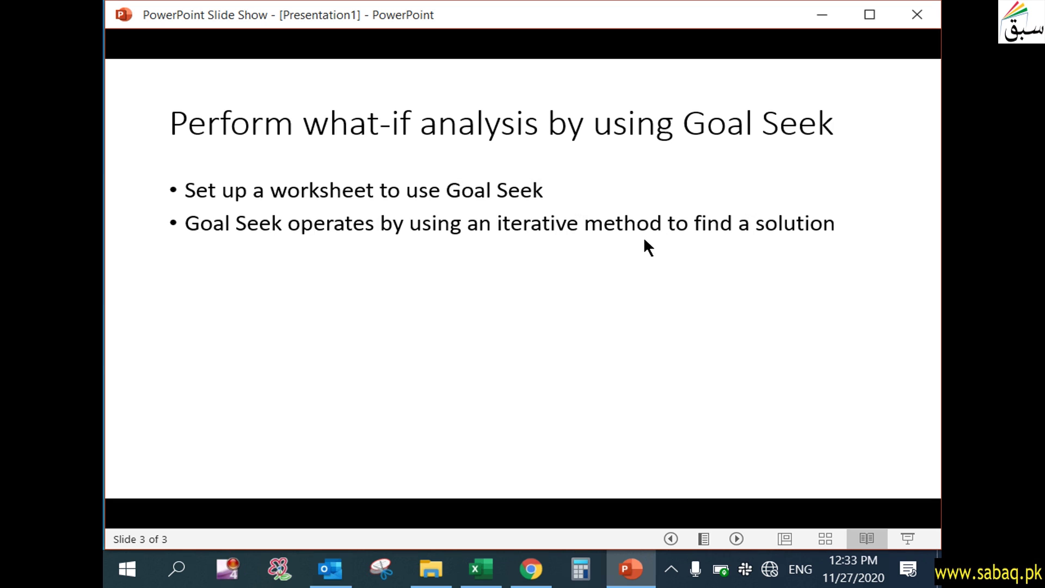
click(706, 236)
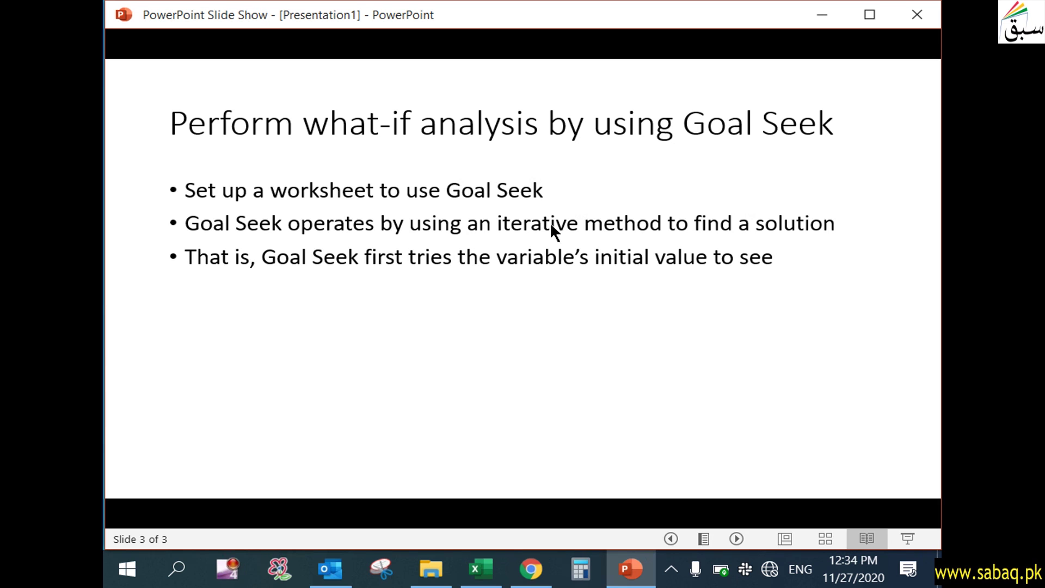
click(489, 283)
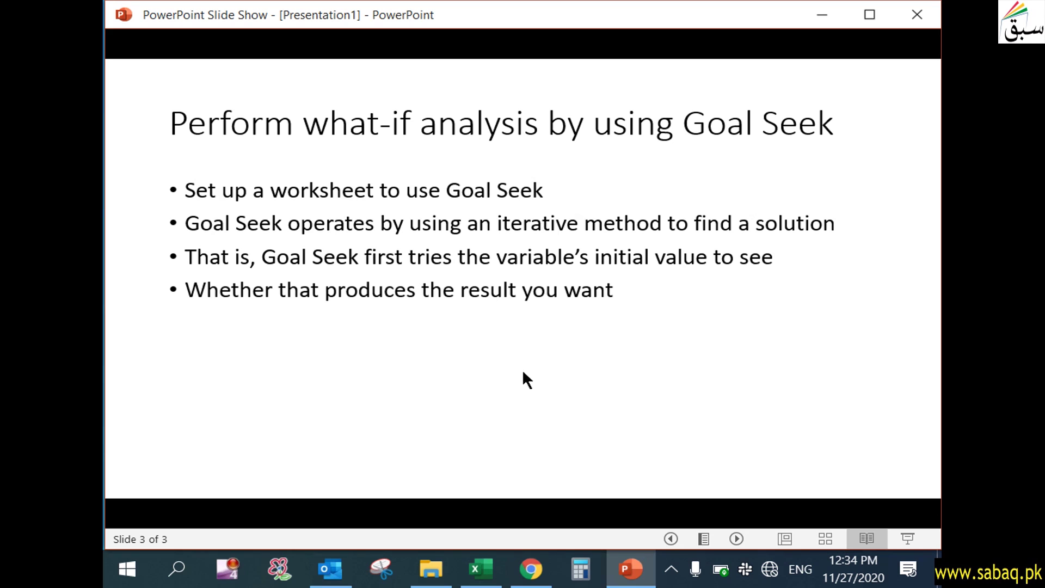
click(387, 306)
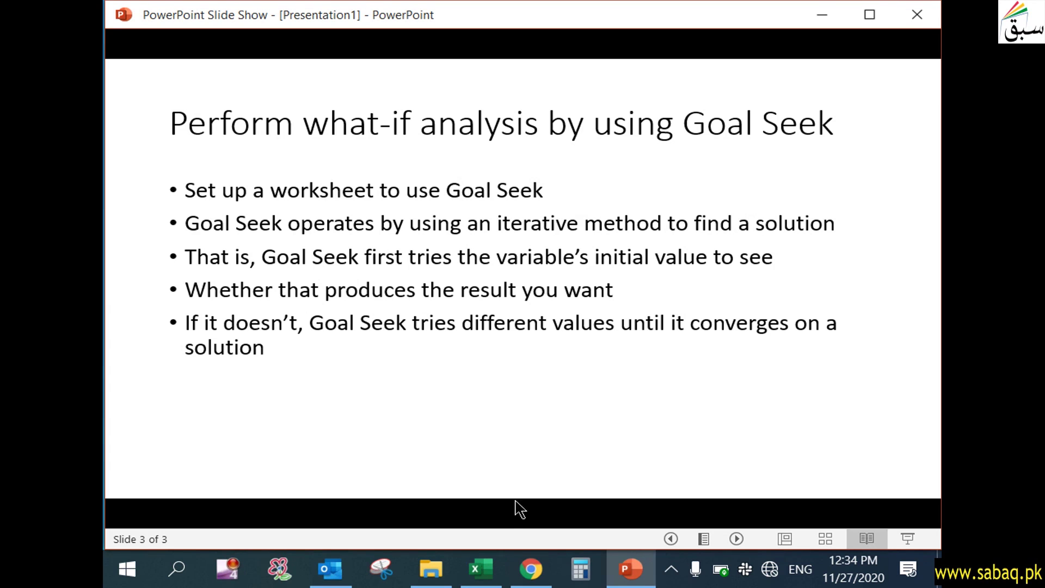
click(482, 569)
click(505, 369)
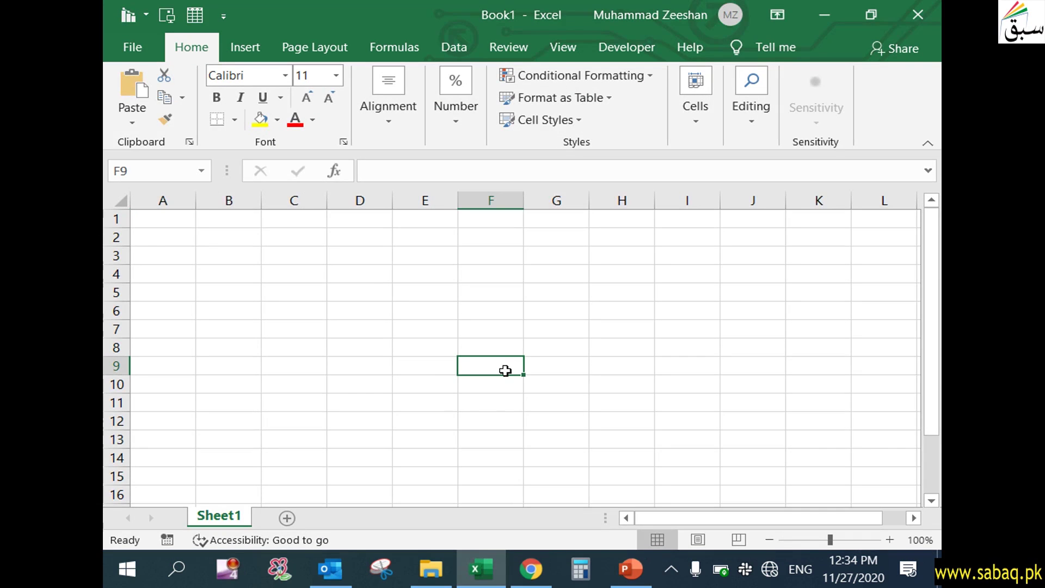
Enter the heading 'Sugar' in cell E4
click(380, 270)
double_click(381, 270)
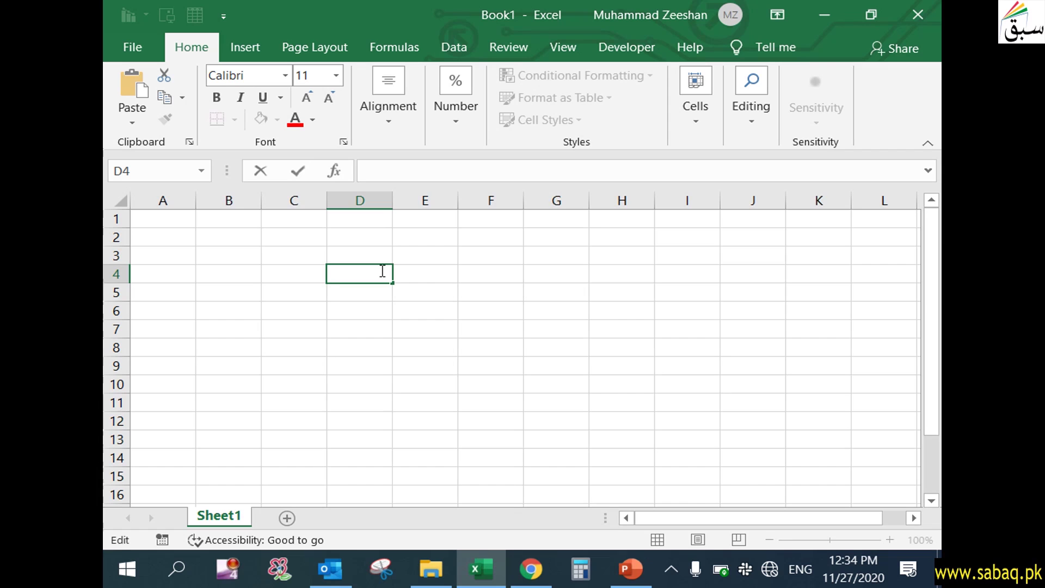
click(448, 275)
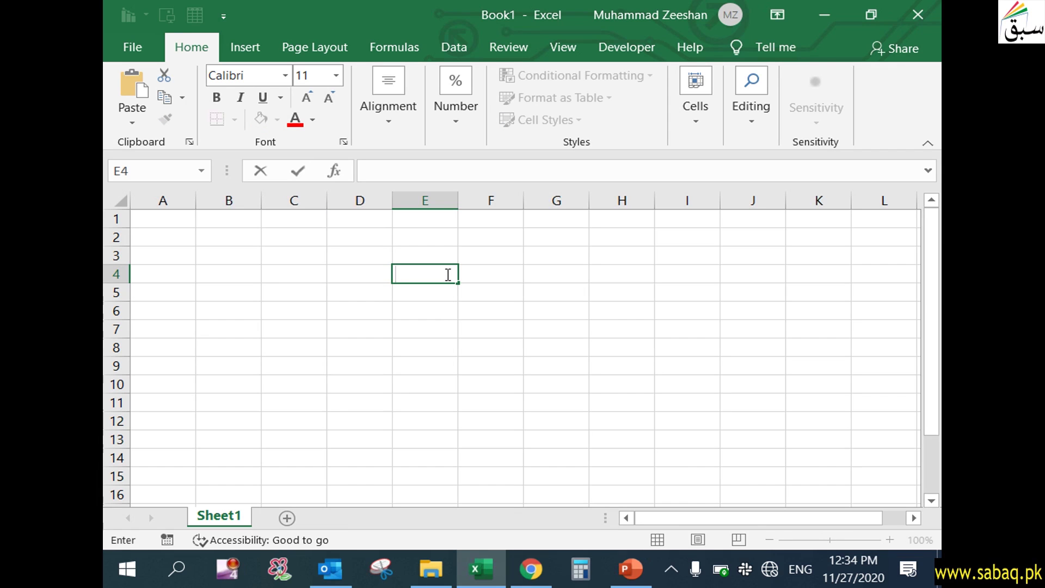
text(Sugar)
click(417, 325)
click(442, 278)
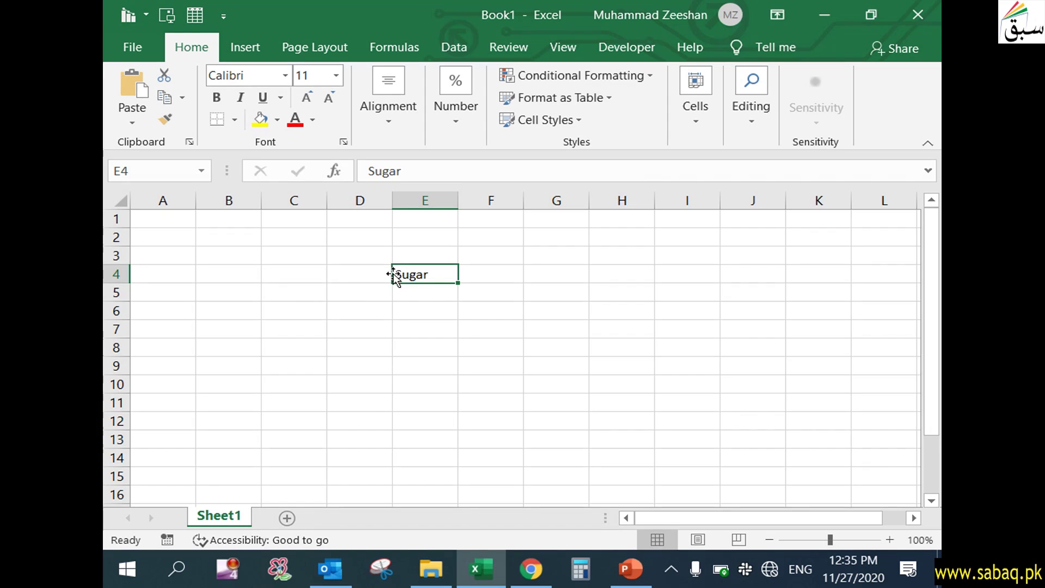
Label D5 'Qty' and enter the quantity 10 in E5
click(367, 292)
key(F2)
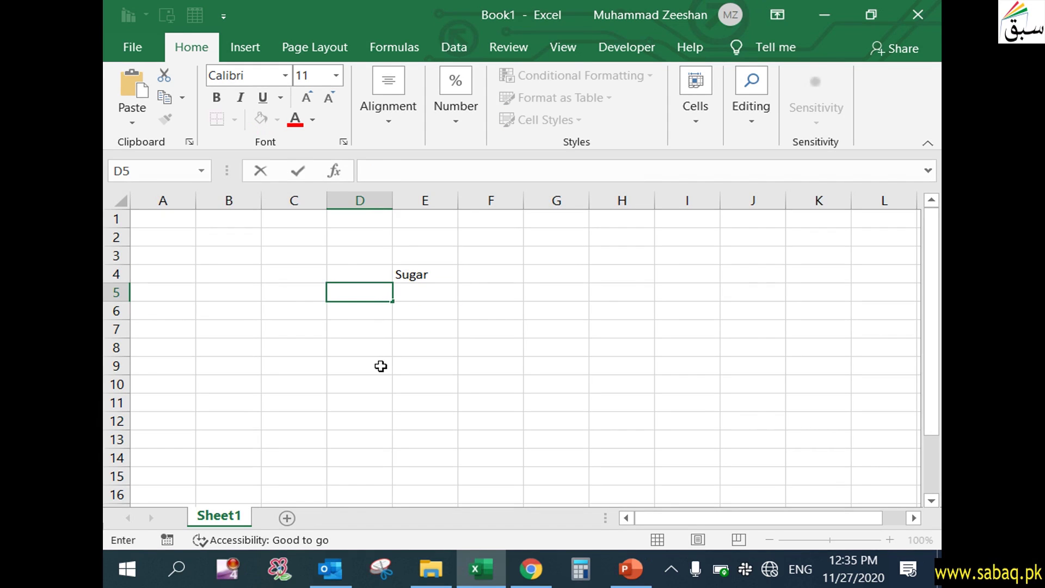
text(Qty)
click(423, 289)
key(F2)
text(10Kg)
key(BackSpace)
key(BackSpace)
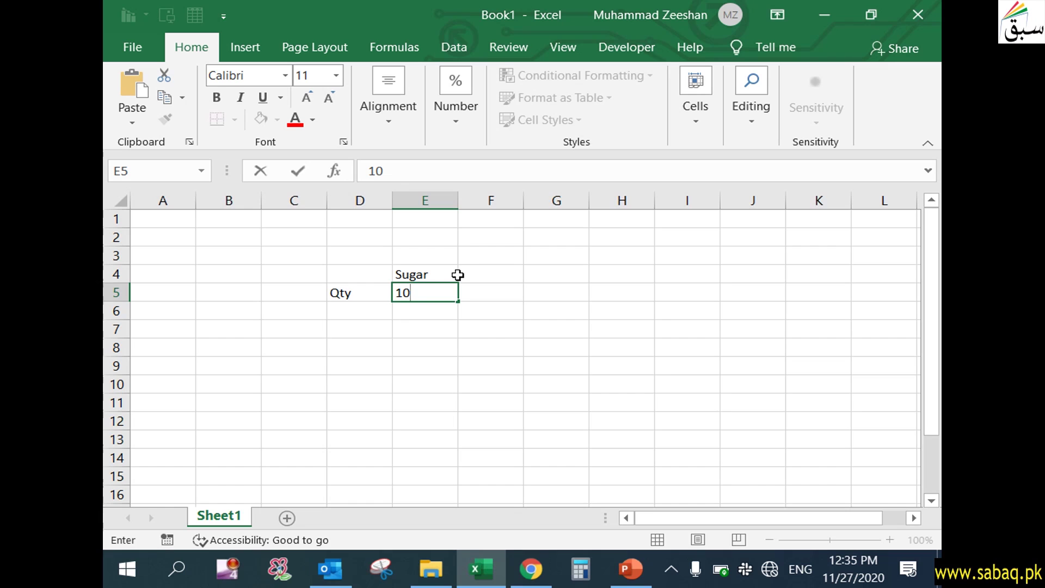
click(403, 347)
click(426, 295)
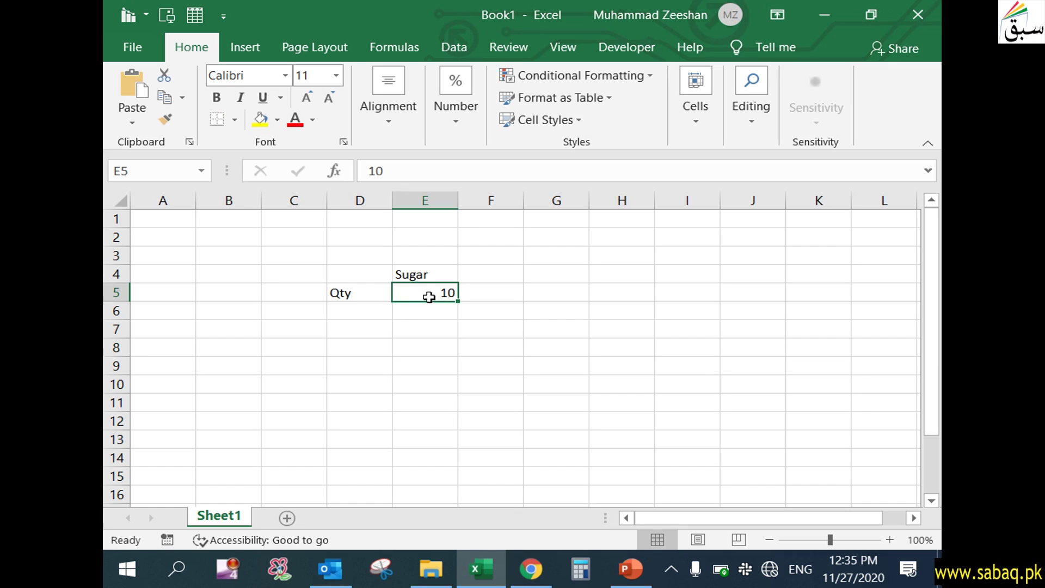
click(386, 311)
Enter the heading 'Unit' in F4 and begin editing F5
click(501, 278)
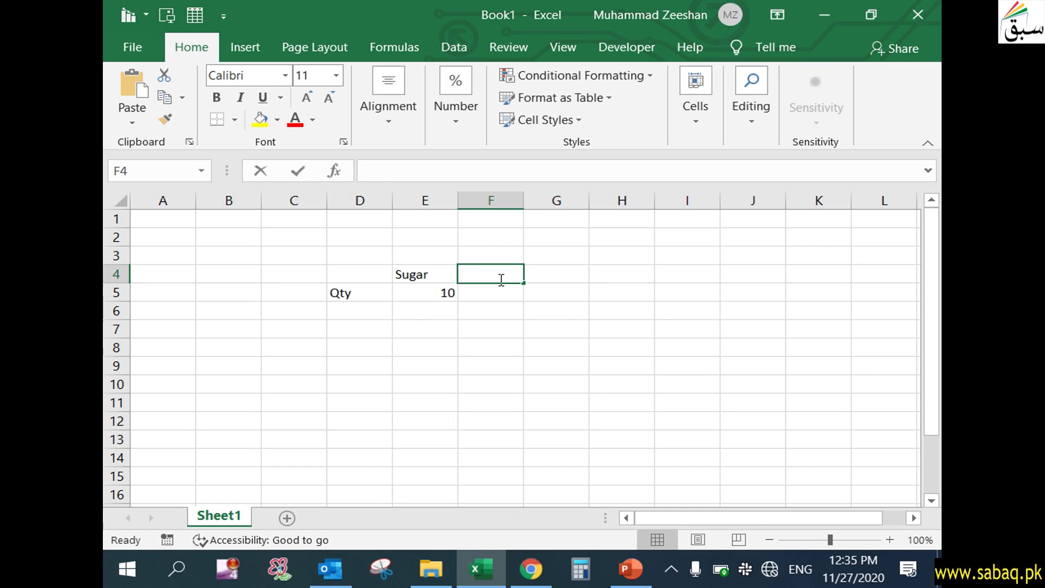
text(Unit)
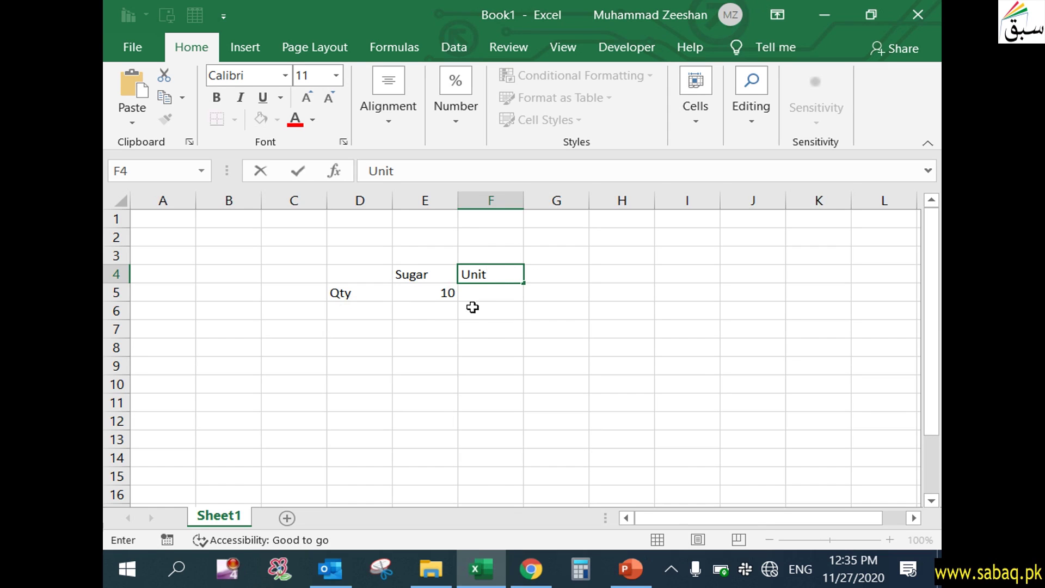
click(489, 294)
double_click(489, 295)
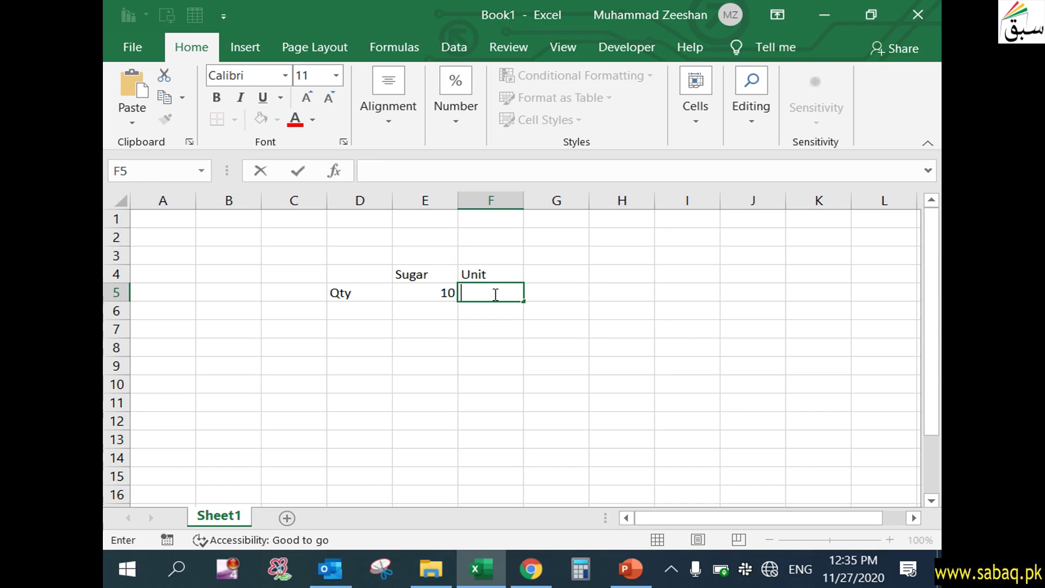
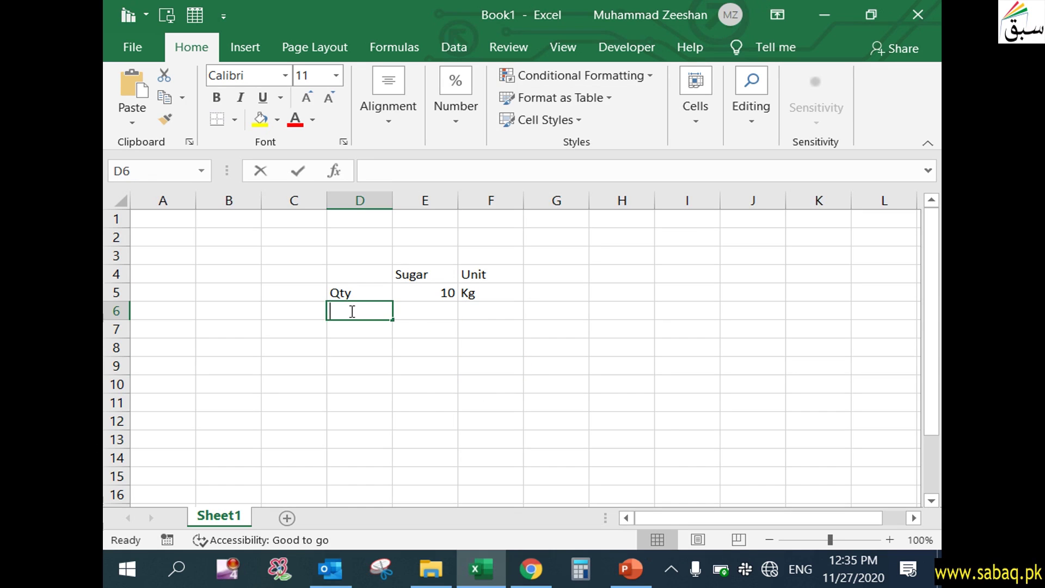
Add a Unit Price row: label in D6, 50 in E6, and Rs in F6
text(Unit Price)
click(388, 425)
click(443, 314)
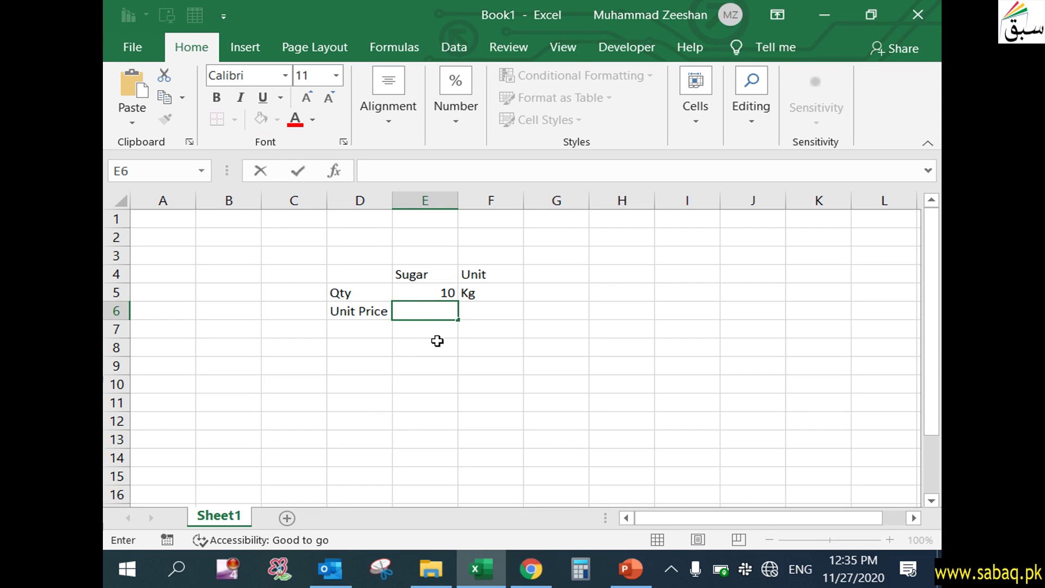
text(50)
click(479, 308)
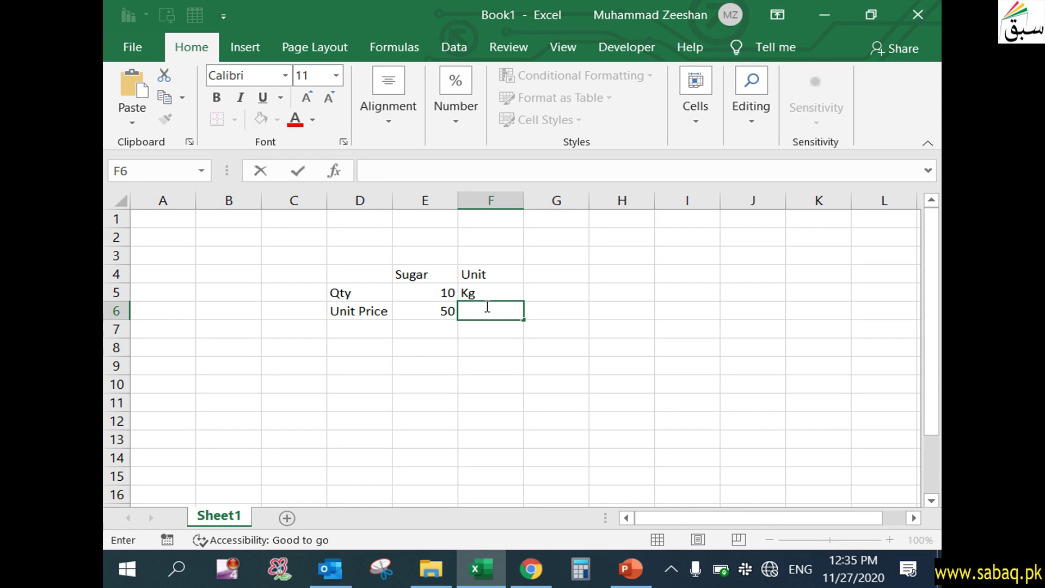
text(Rs)
click(508, 386)
Enter a Profit label in D10 and widen column E
click(435, 308)
click(439, 292)
click(346, 272)
click(421, 291)
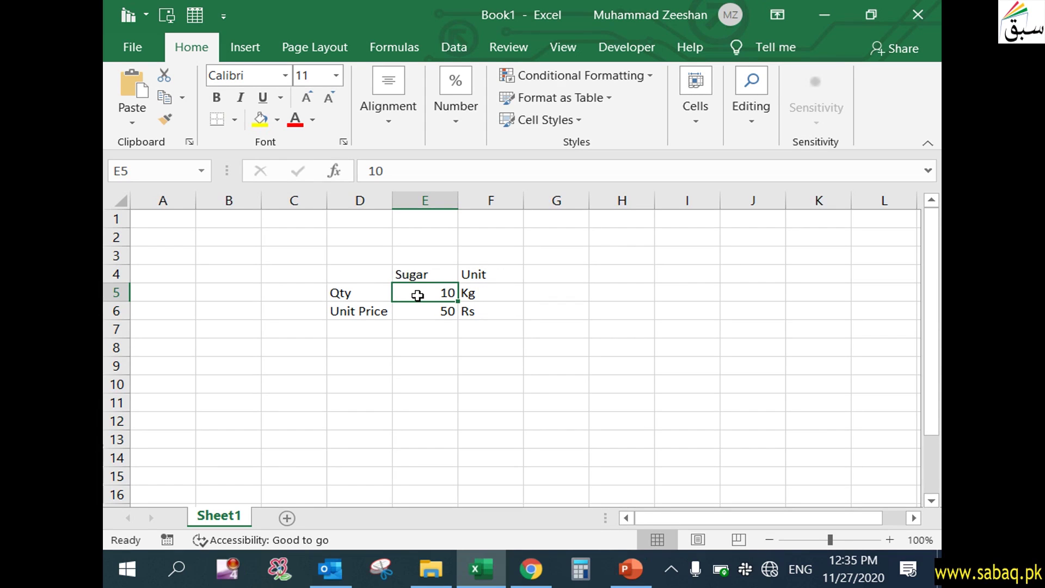
click(433, 313)
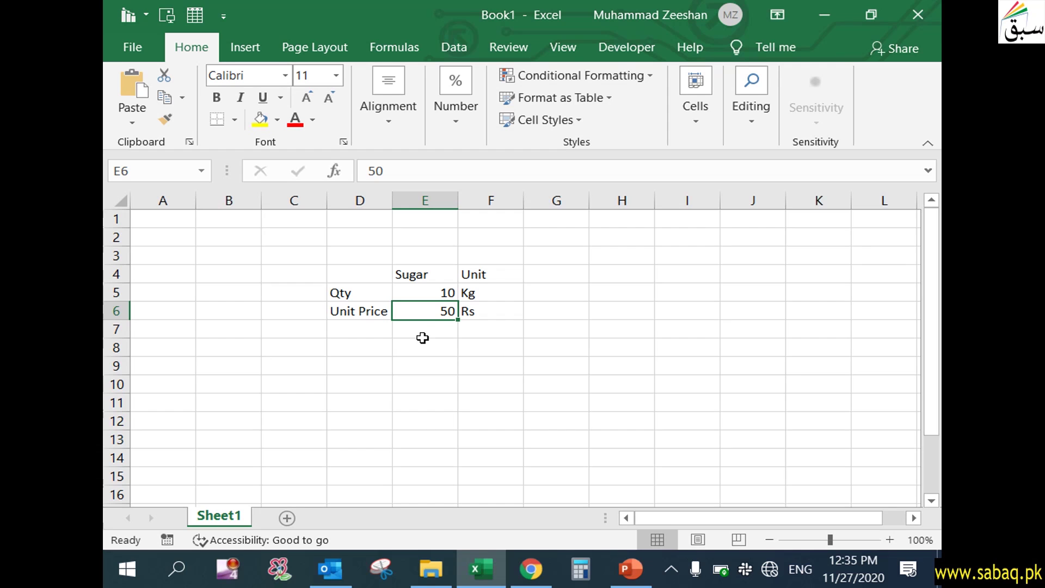
double_click(374, 382)
text(Profit)
click(399, 456)
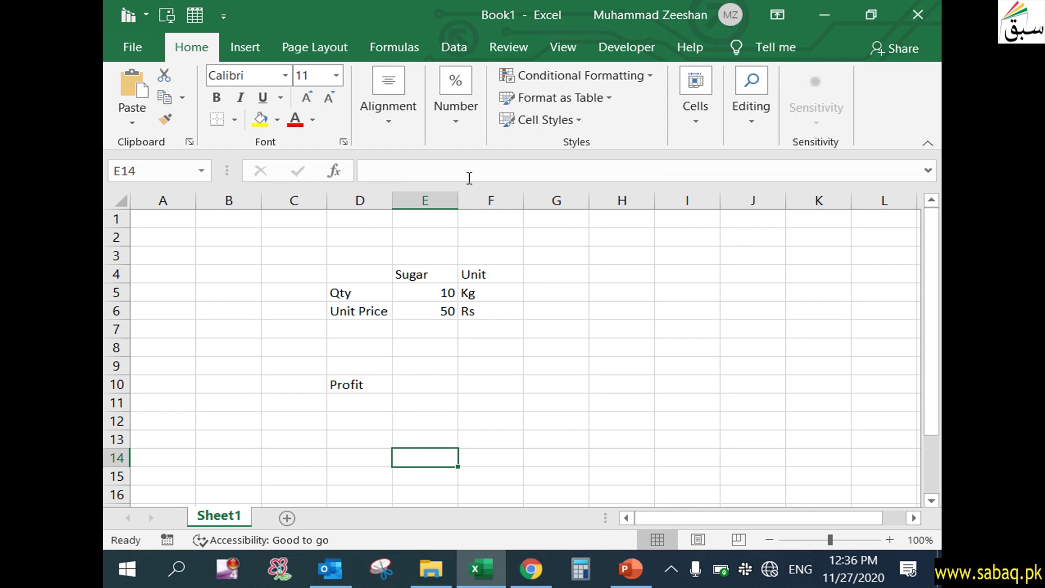
drag(458, 207, 467, 208)
Replace the D10 label Profit with Sale and select E10 beside it
click(370, 381)
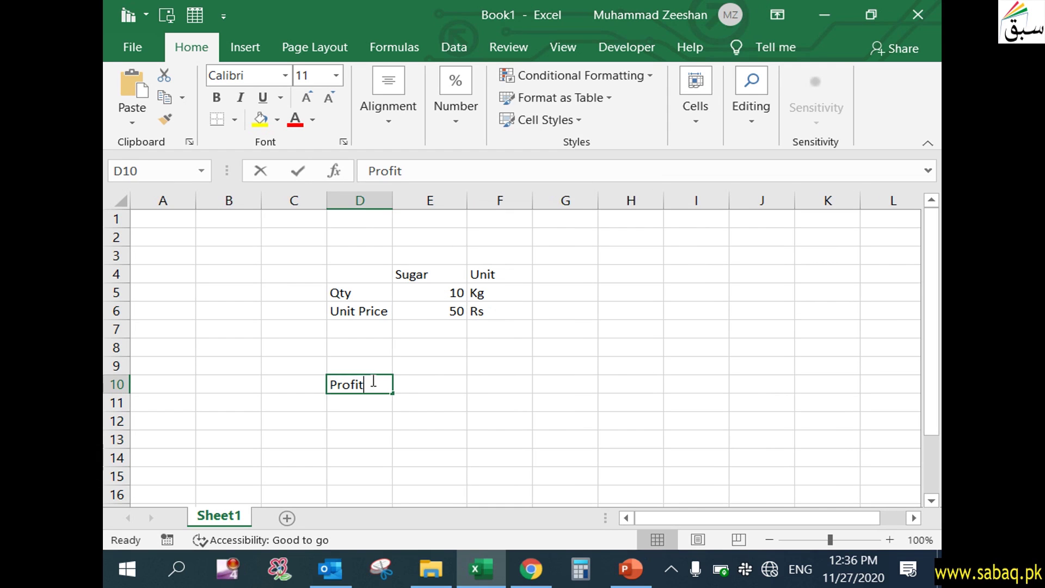
drag(371, 381, 265, 384)
text(Sale)
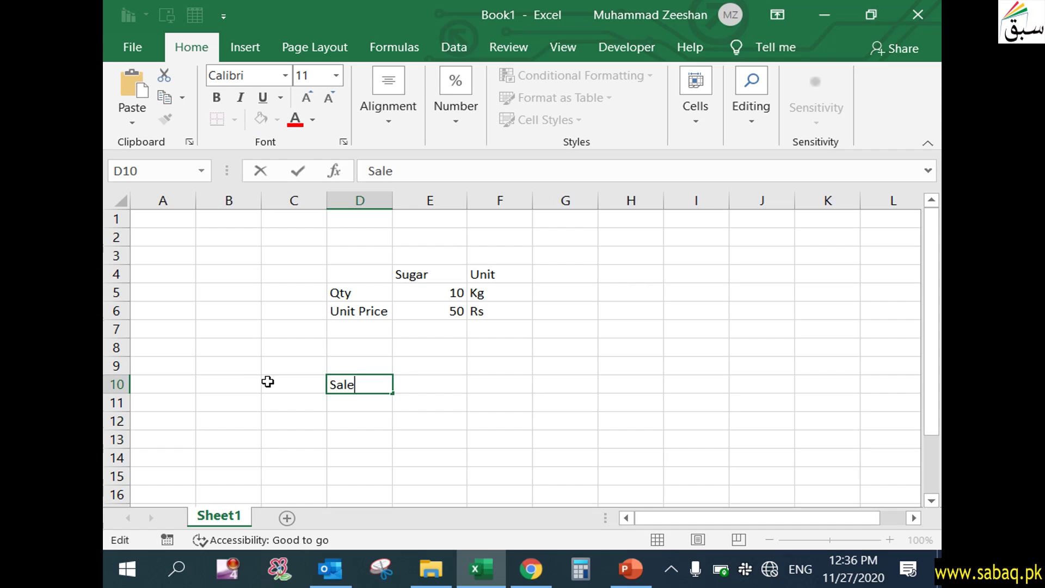
click(420, 489)
click(456, 293)
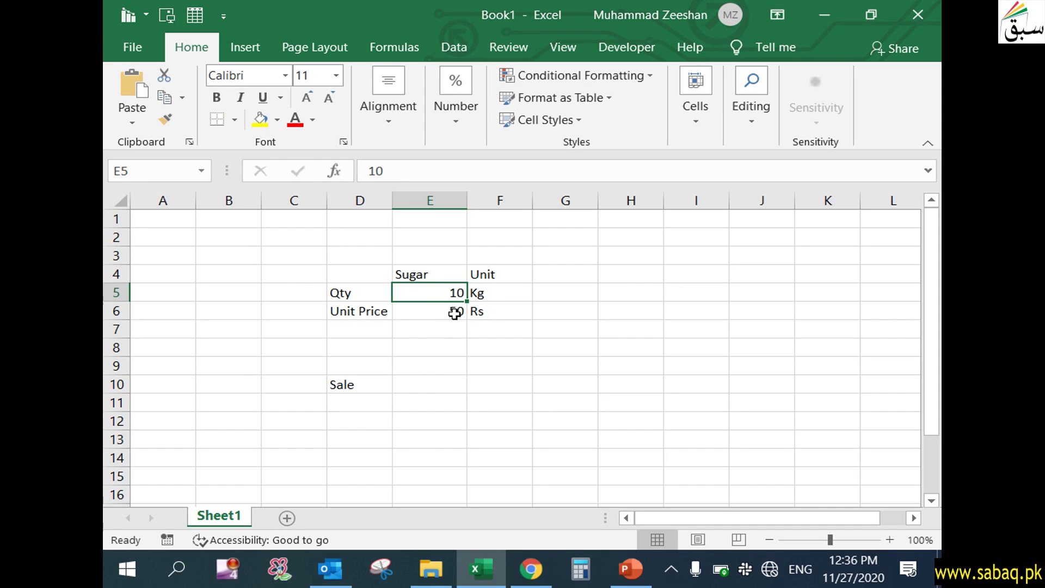
click(429, 382)
Enter the formula =E5*E6 in E10 so Sale shows 500
double_click(428, 383)
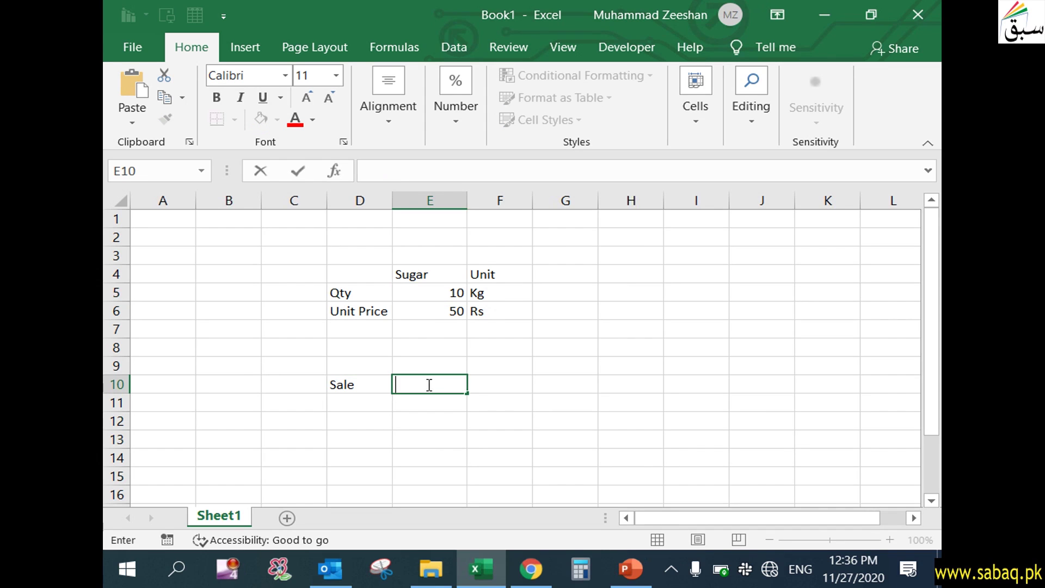
text(=)
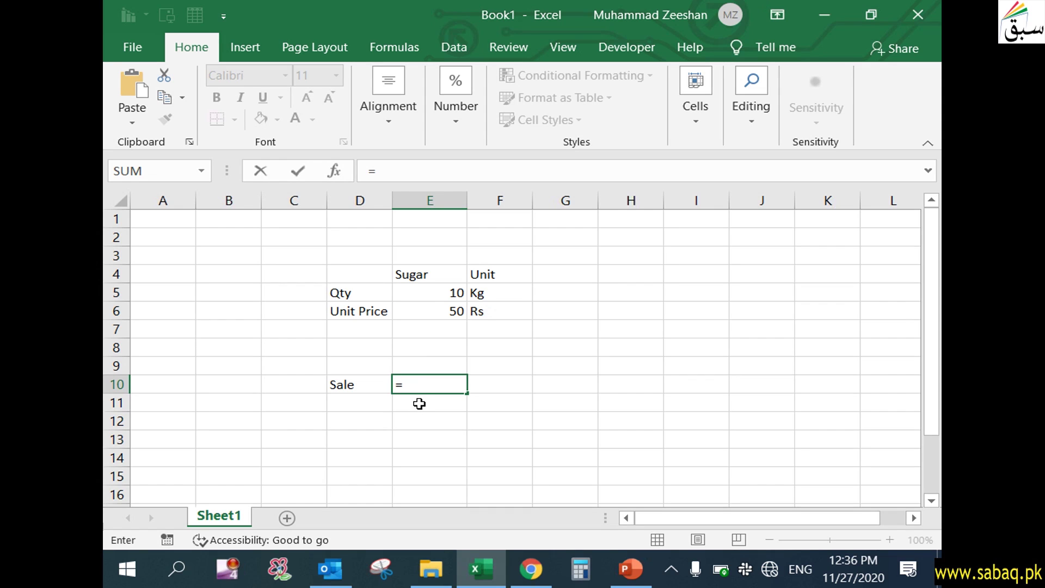
click(440, 293)
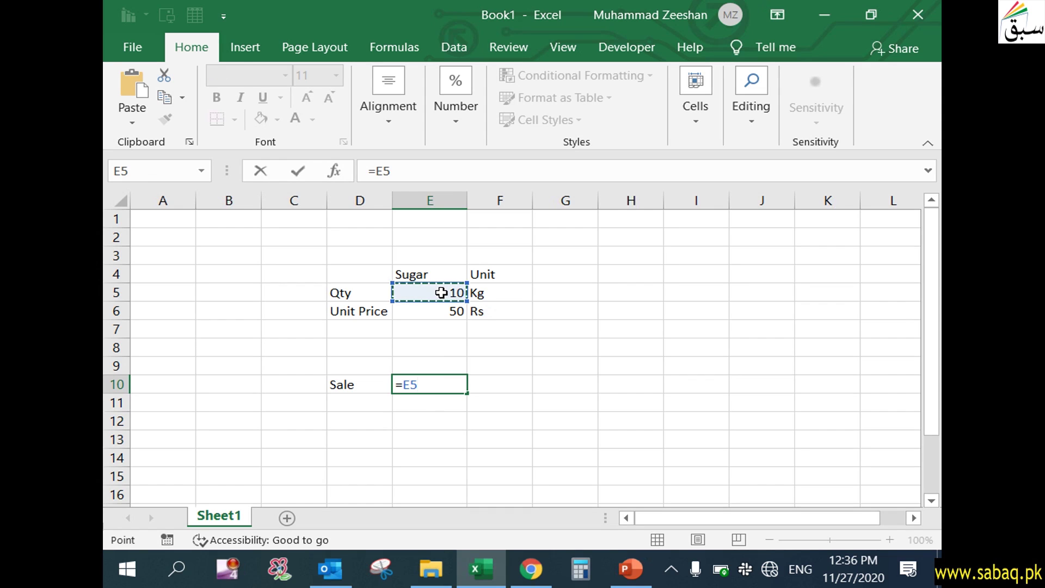
text(*)
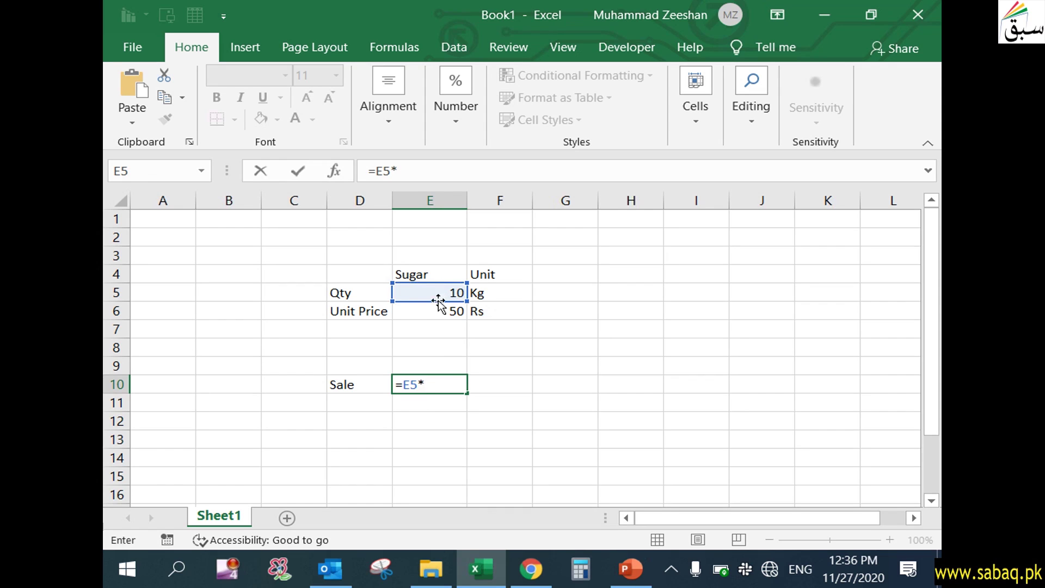
click(437, 312)
key(Return)
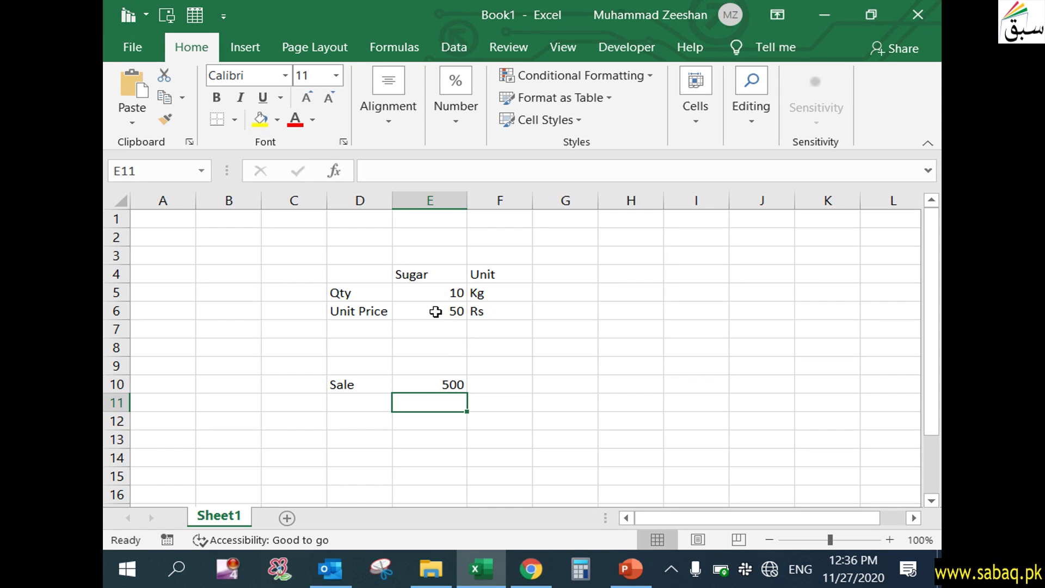
Check the Sale formula against Qty in E5 and Unit Price in E6, then select E9 and switch to the Data tab
click(428, 385)
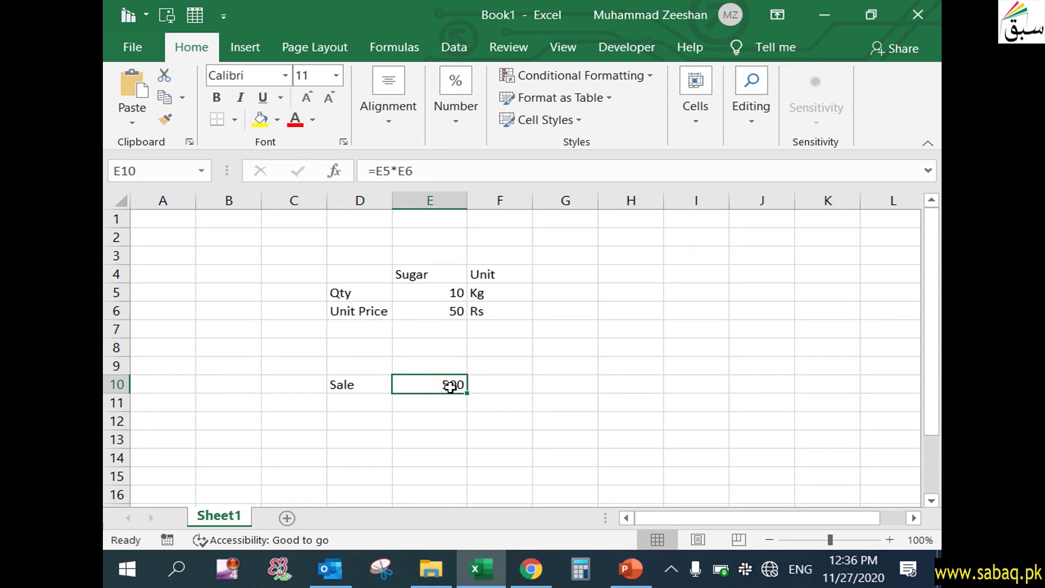
click(449, 455)
click(443, 389)
click(428, 291)
click(428, 310)
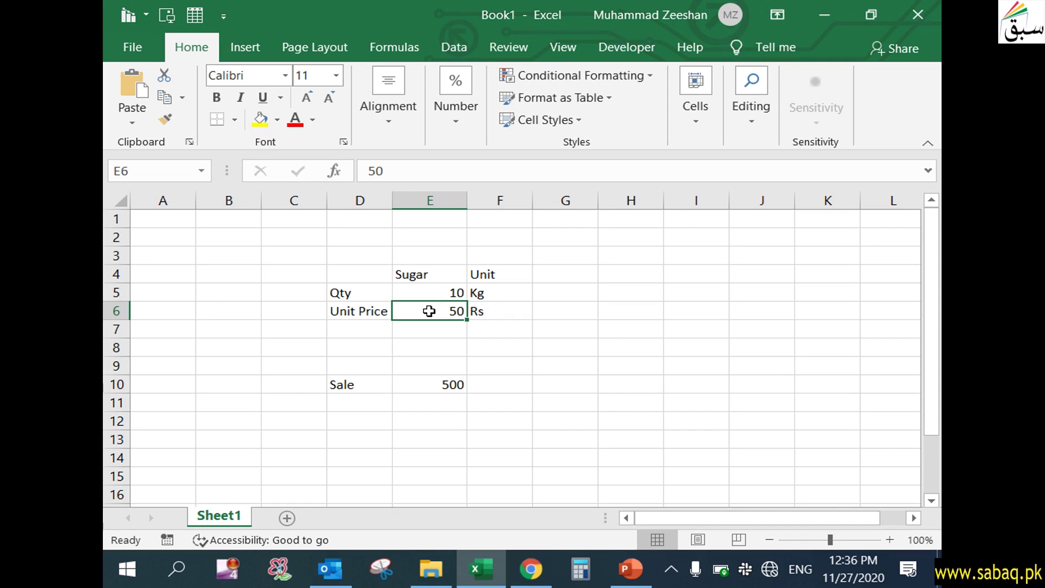
click(433, 364)
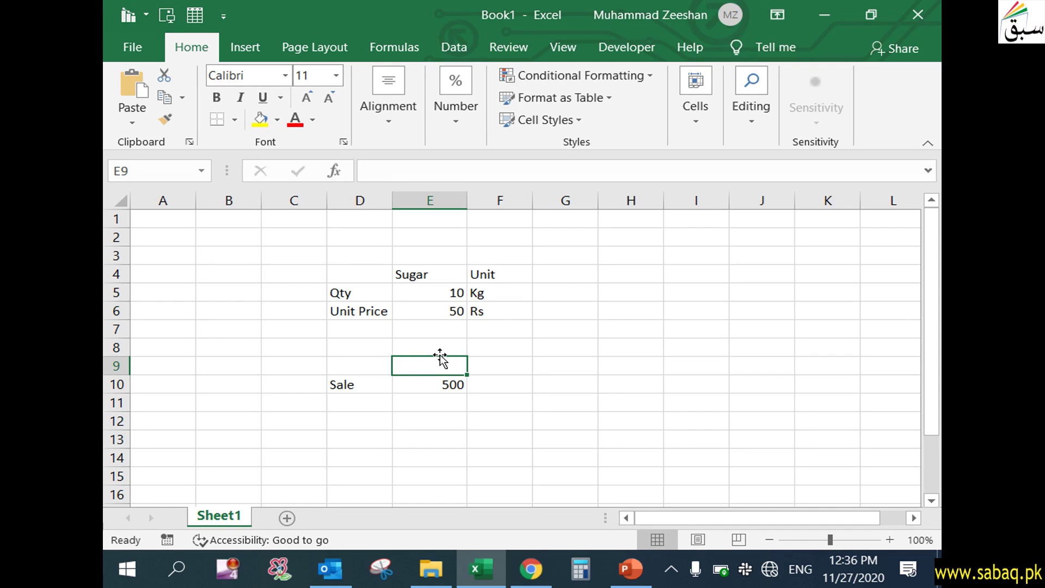
click(464, 45)
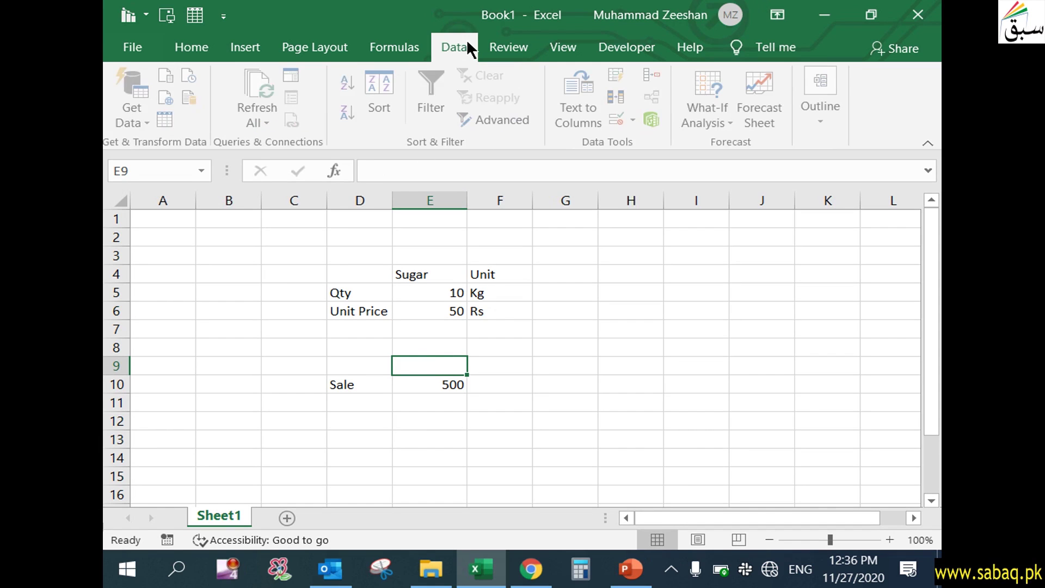
Launch Goal Seek from What-If Analysis and move its window off the data
click(725, 121)
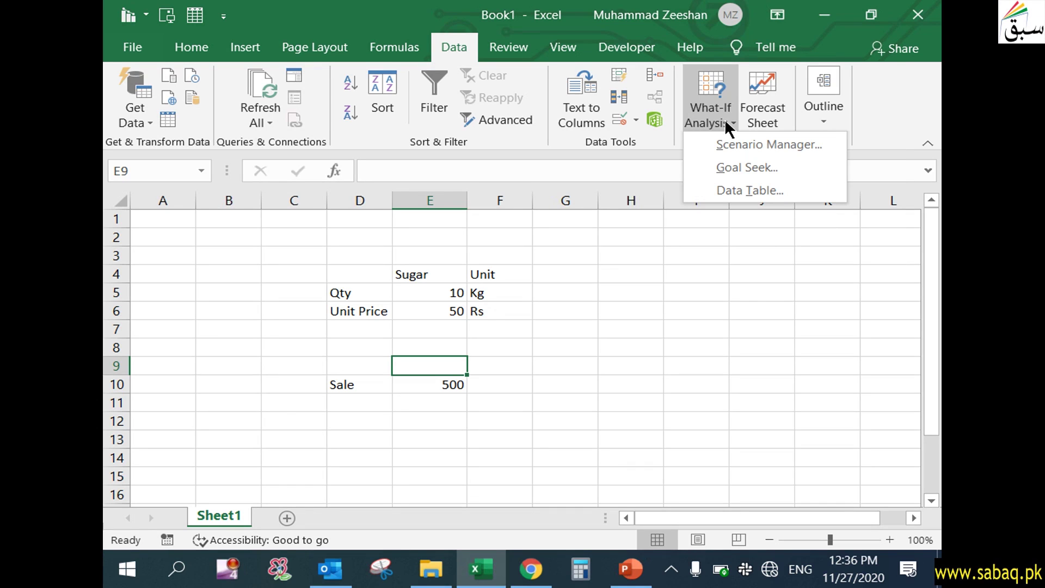
click(896, 124)
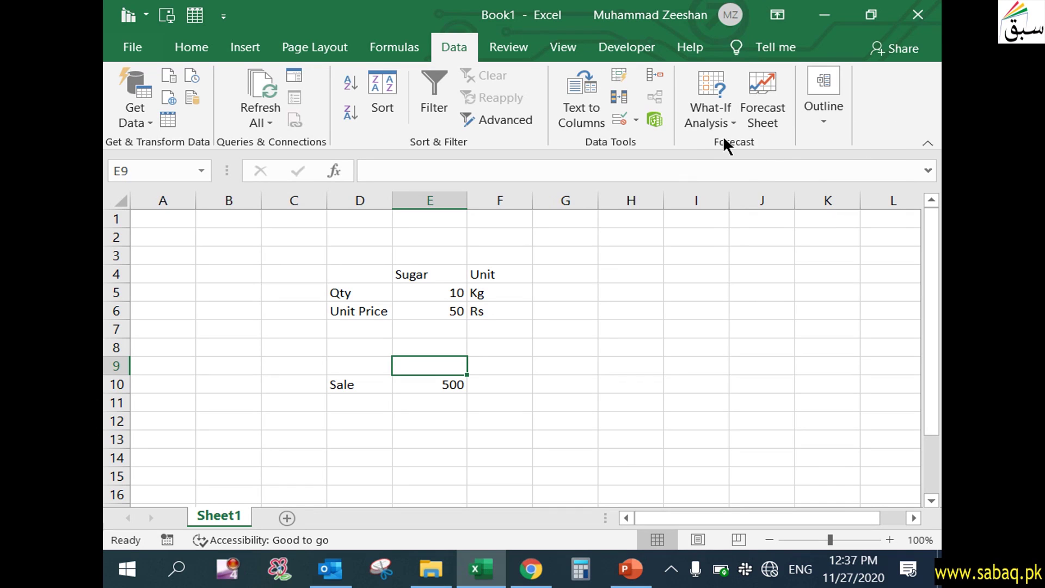
click(726, 120)
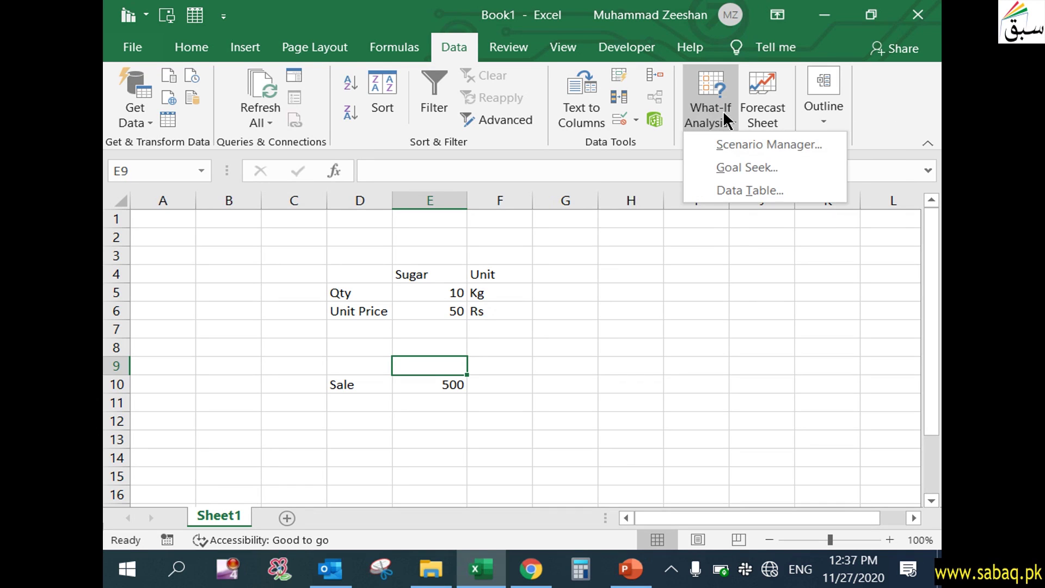
click(737, 164)
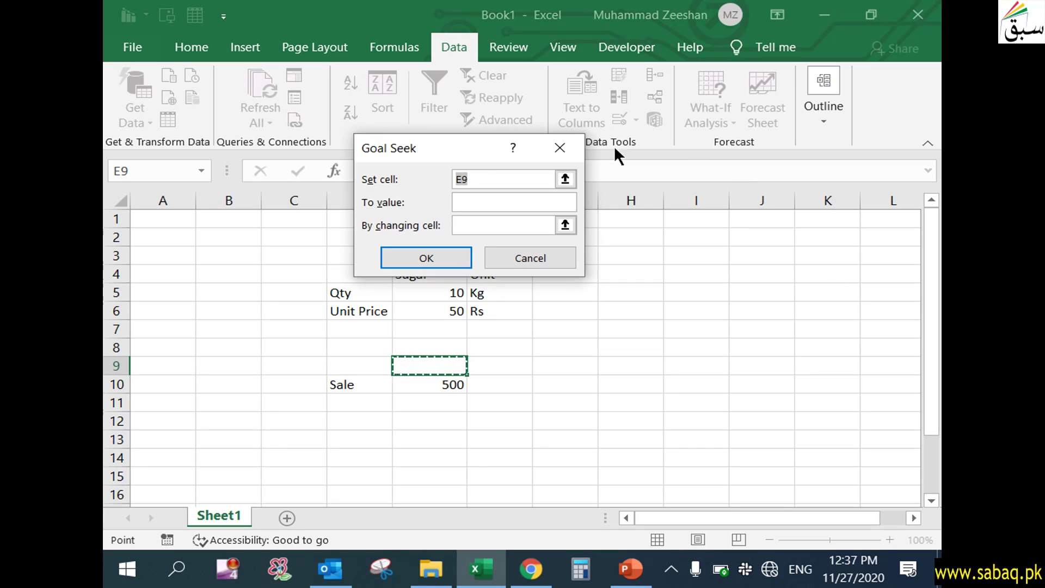
drag(466, 145, 731, 240)
click(738, 292)
click(738, 293)
text(1500)
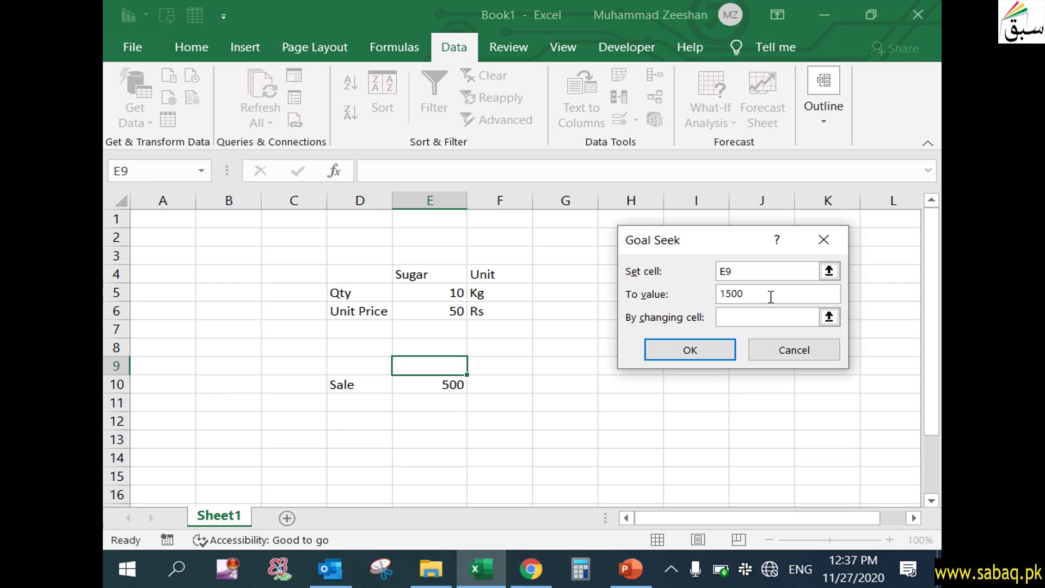
Goal Seek E10 to 1500 by changing E5, accepting Qty 30
click(764, 272)
click(445, 386)
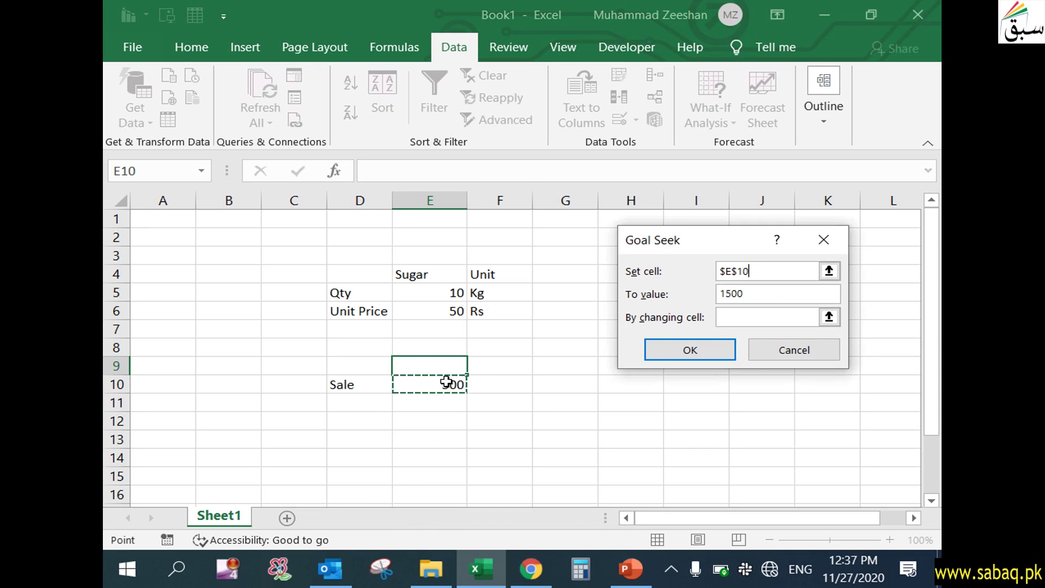
click(743, 319)
click(445, 298)
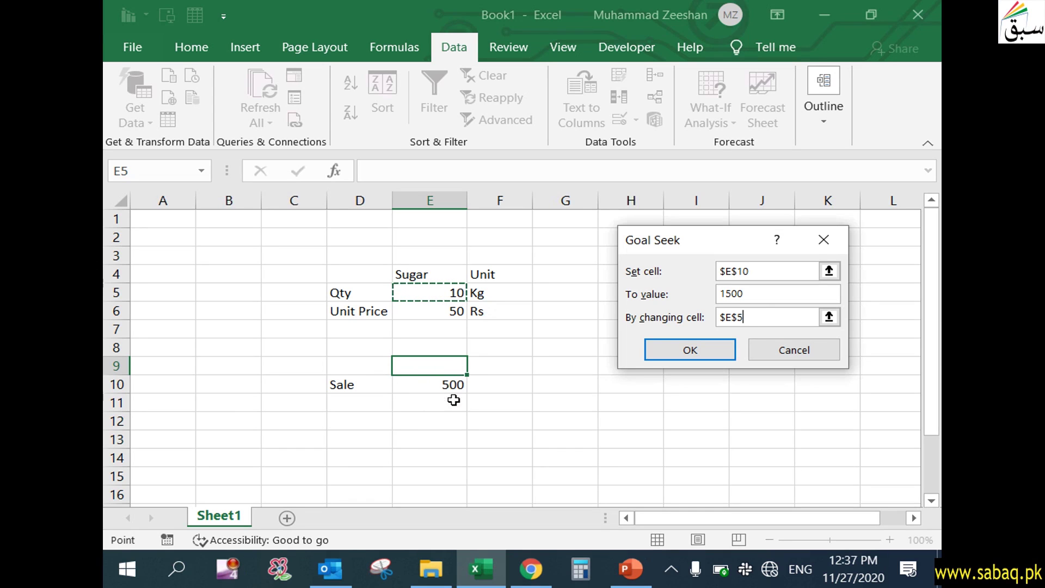
click(780, 296)
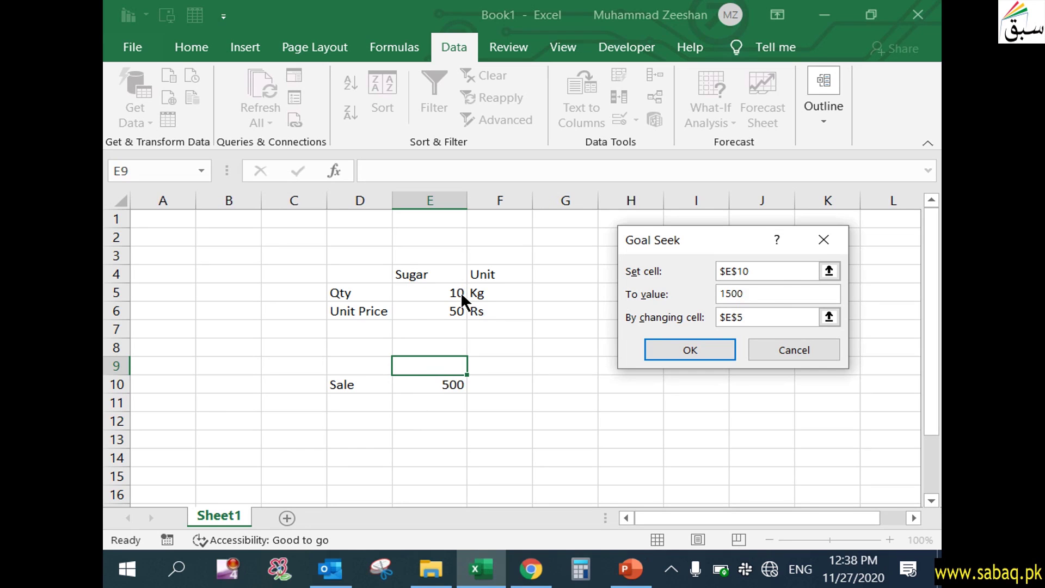
click(728, 350)
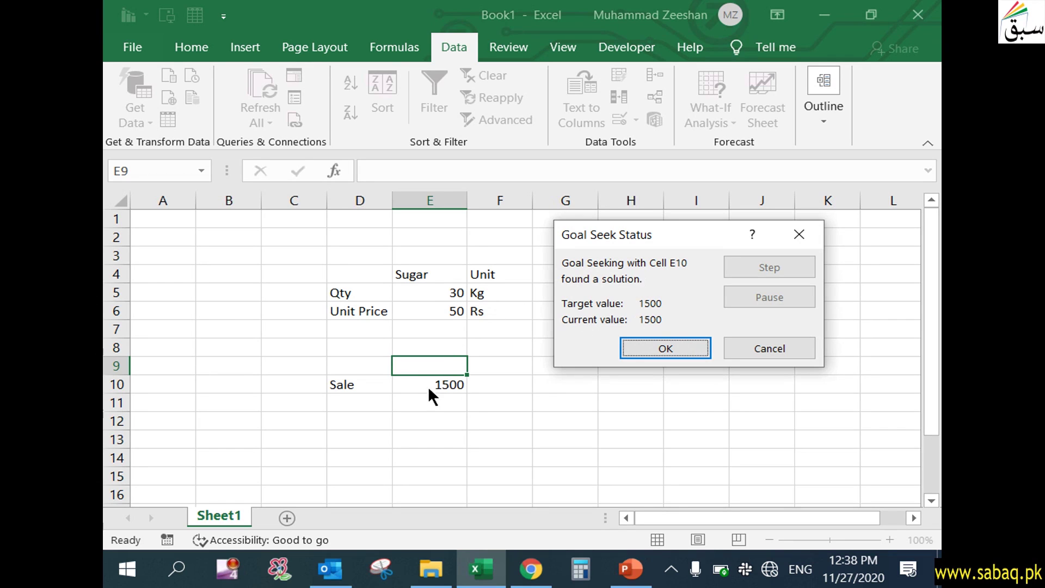
click(642, 348)
click(633, 368)
click(521, 425)
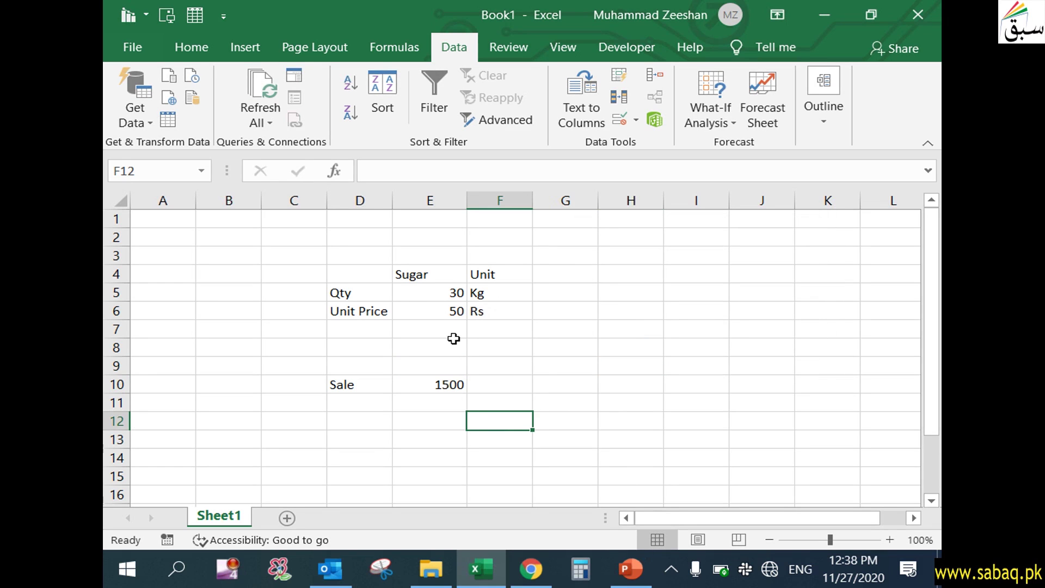
Launch Goal Seek again and enter the target value 2000
click(438, 297)
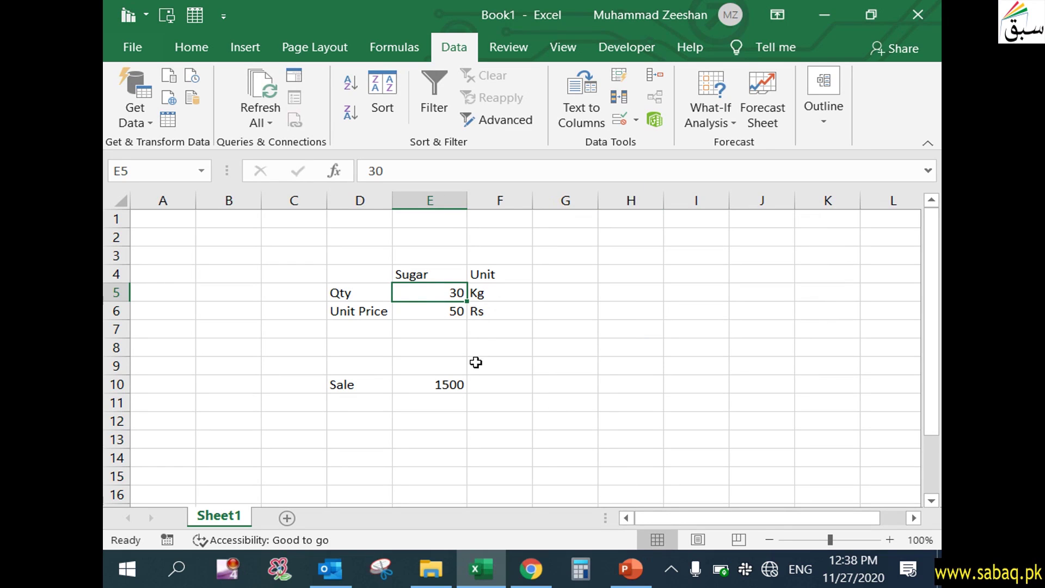
click(720, 121)
click(751, 169)
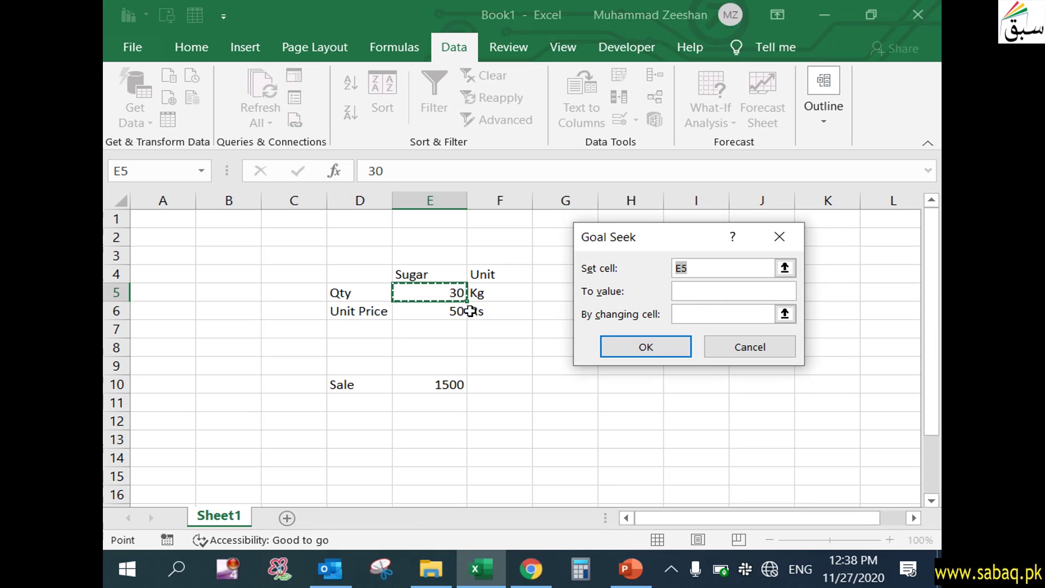
click(751, 314)
click(703, 292)
text(2)
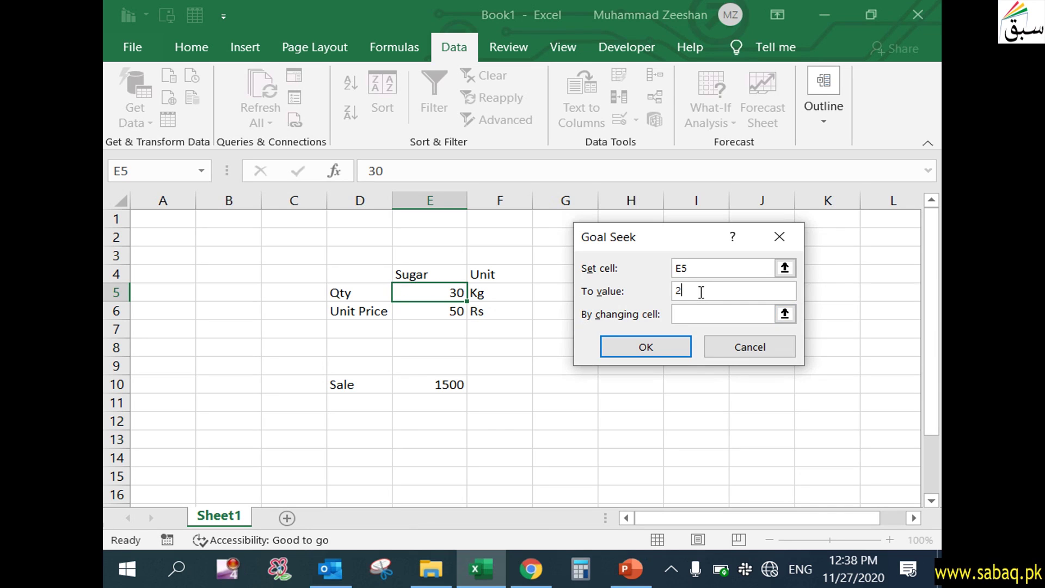
text(000)
Target Sale cell E10, change Unit Price E6, and accept 66.666667
click(718, 268)
click(443, 381)
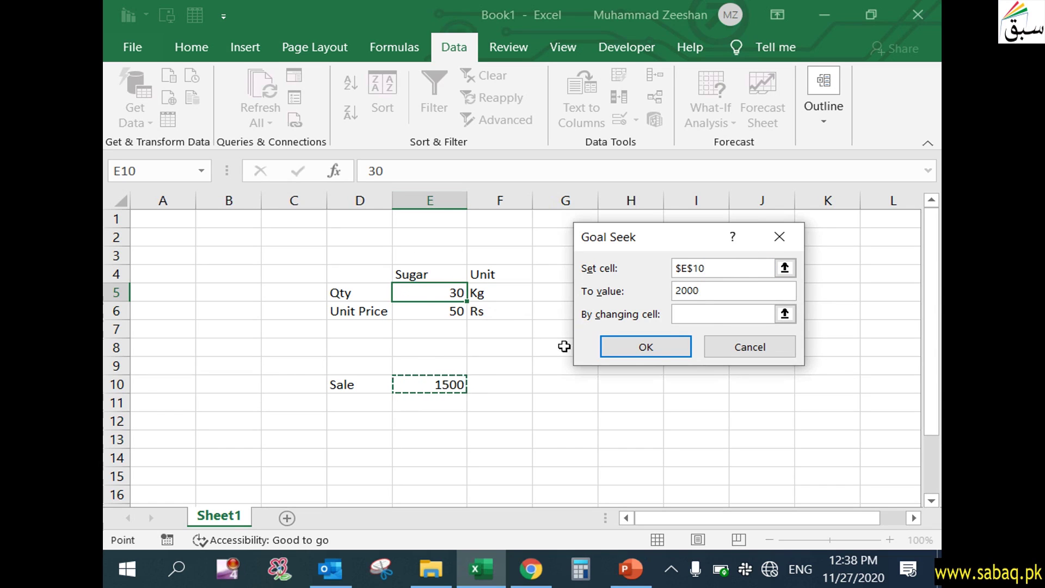
click(713, 315)
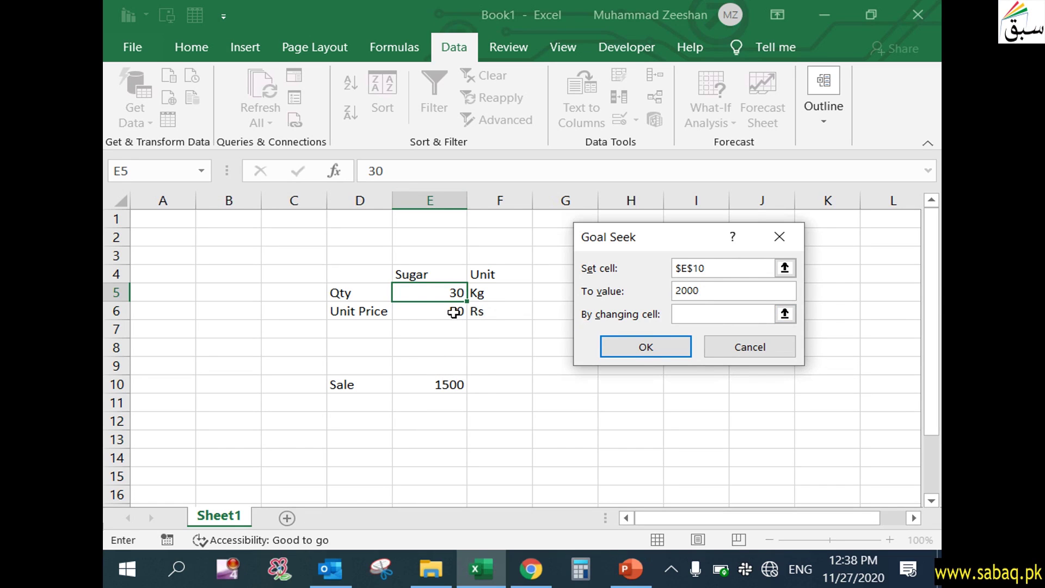
click(454, 311)
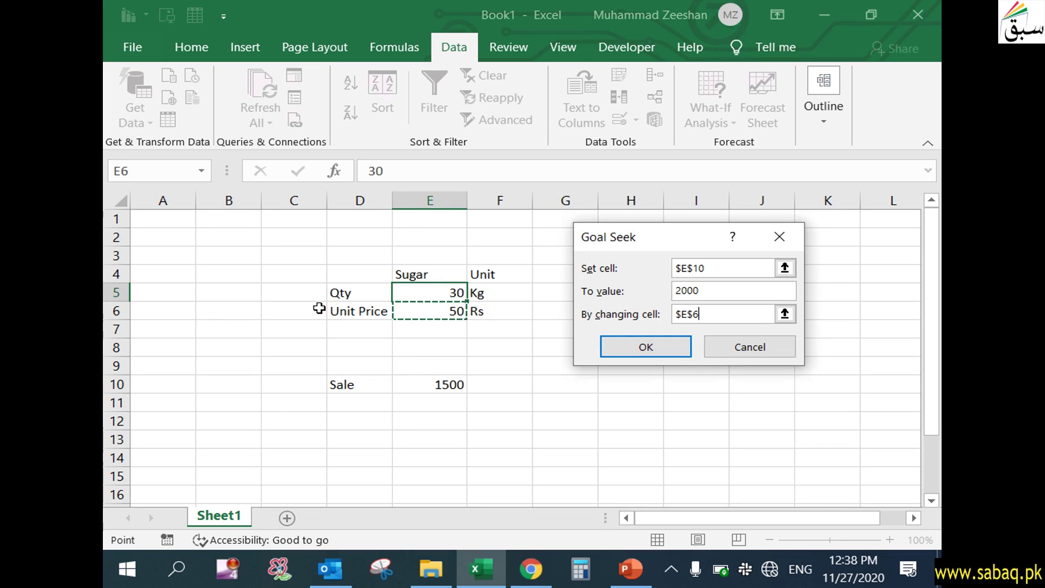
click(666, 342)
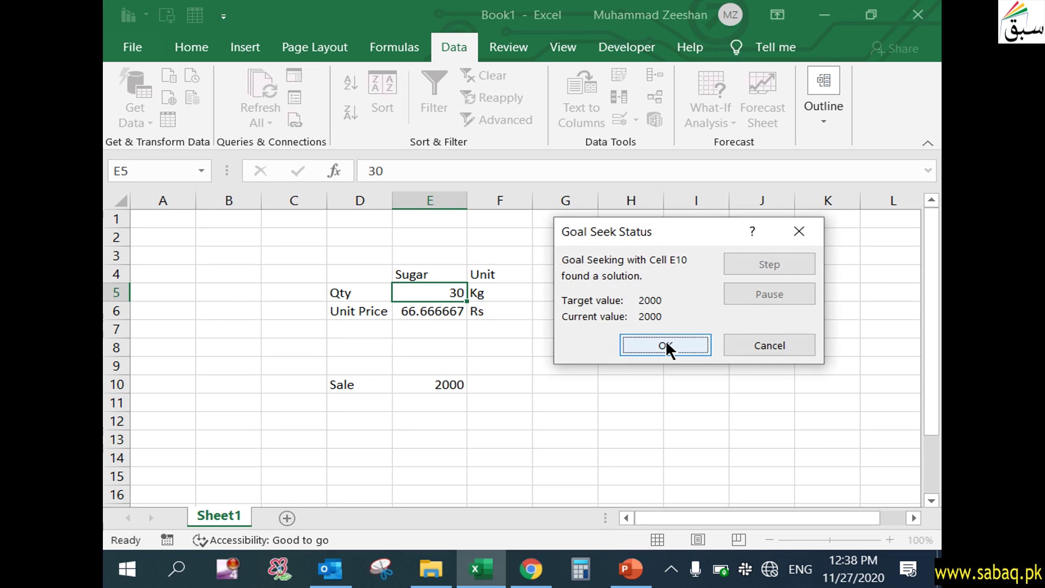
click(691, 347)
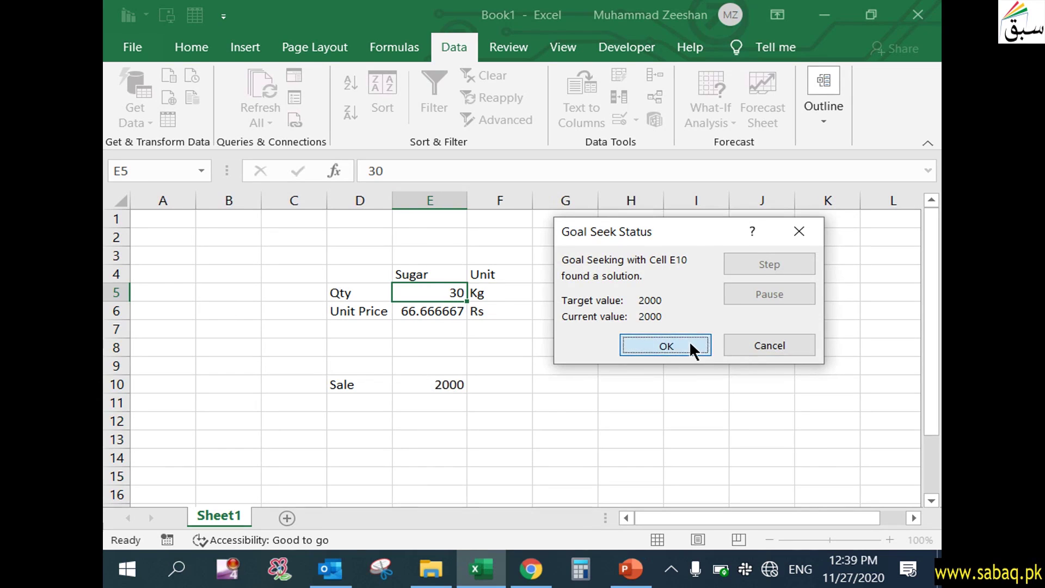
click(690, 342)
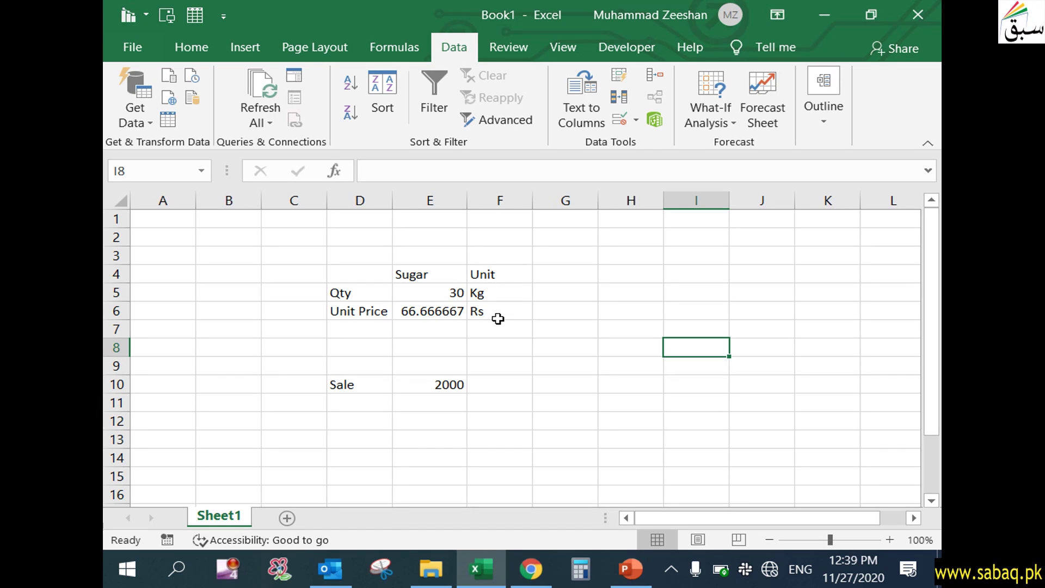
click(453, 310)
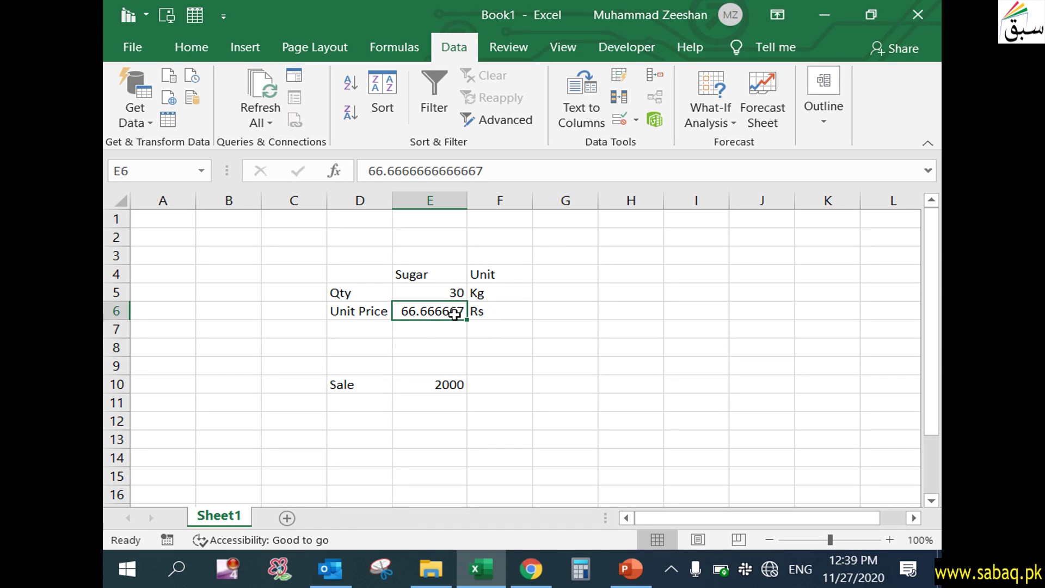
click(455, 387)
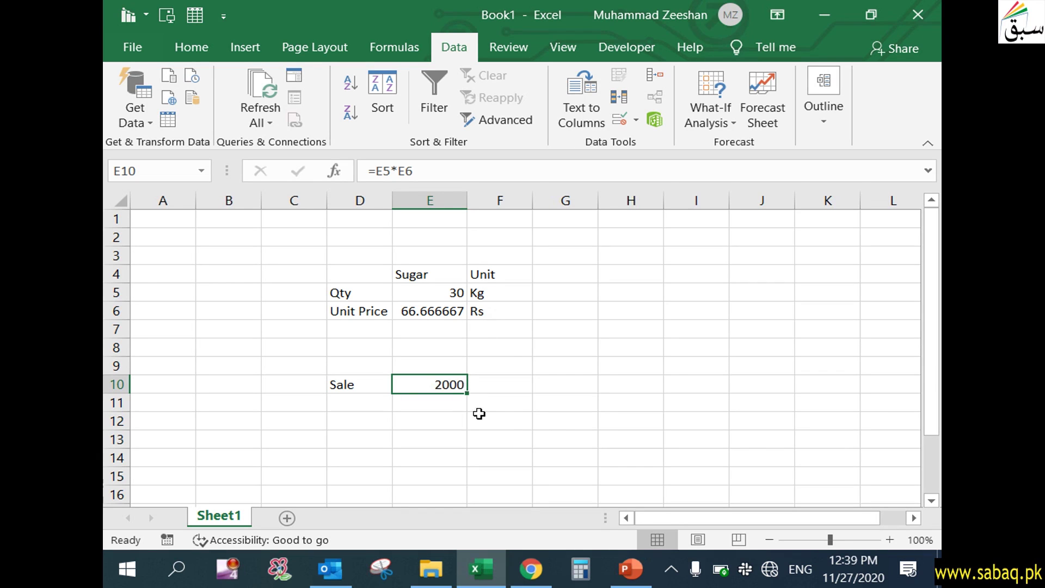
click(496, 425)
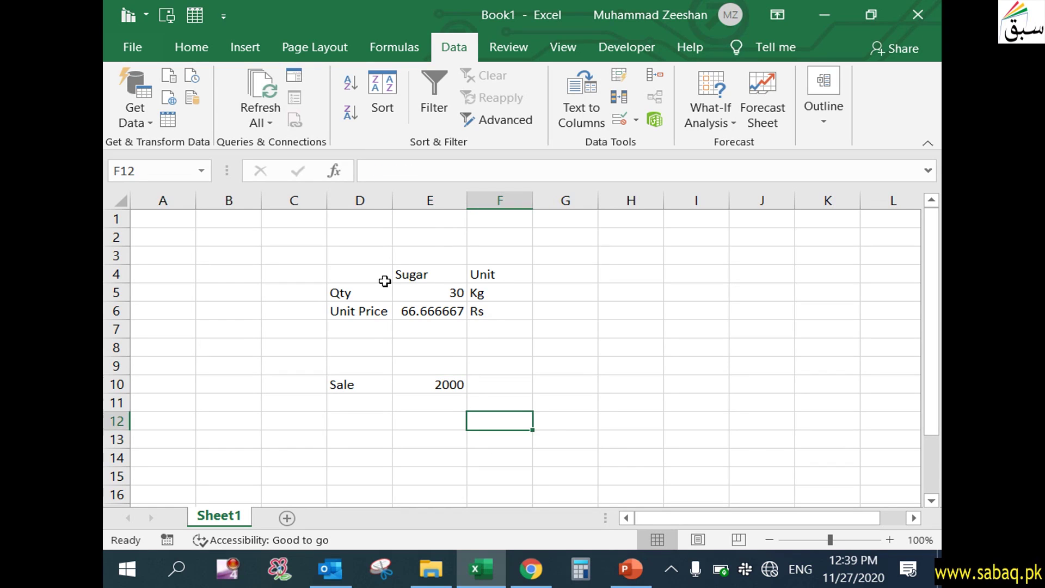
click(383, 342)
drag(288, 250, 586, 348)
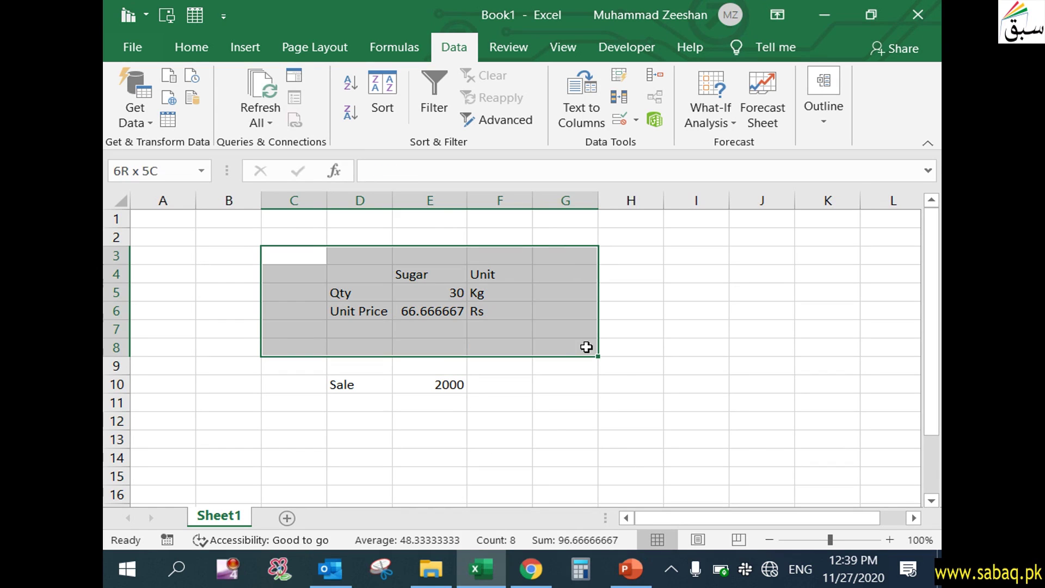
key(alt+Tab)
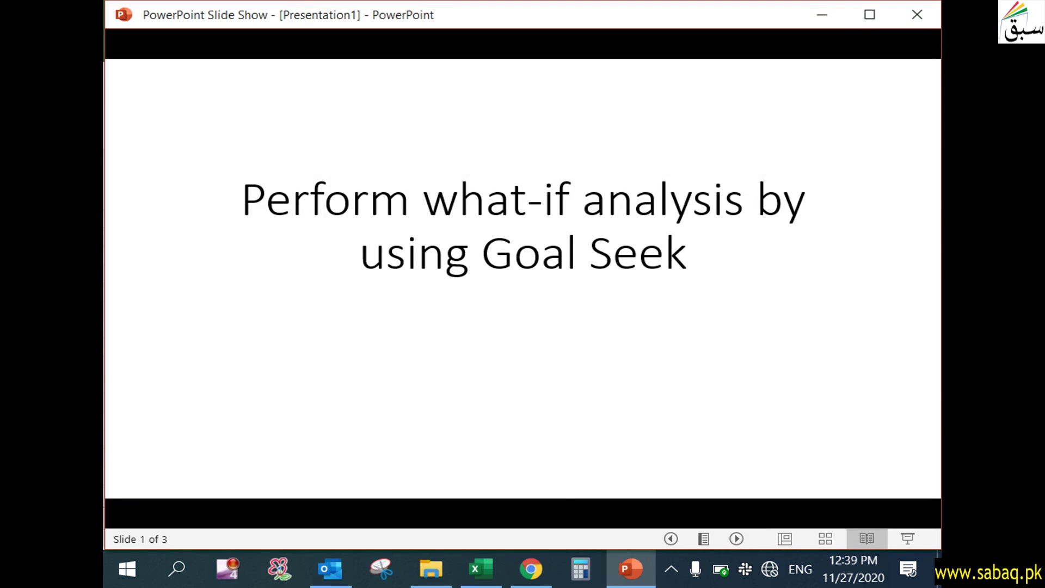
click(481, 569)
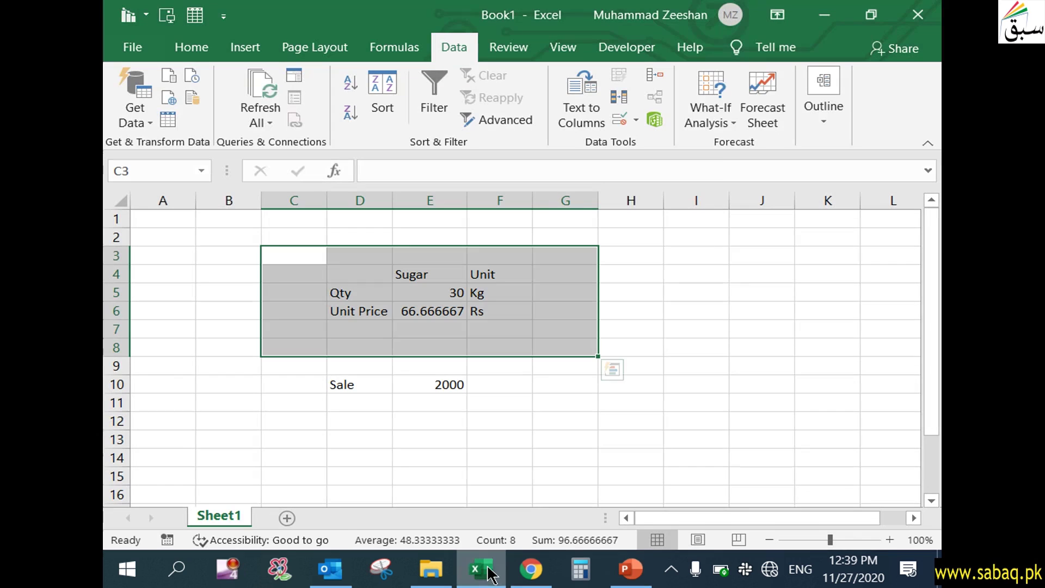
Show the What-If Analysis options, then return to the PowerPoint Goal Seek slide
click(717, 128)
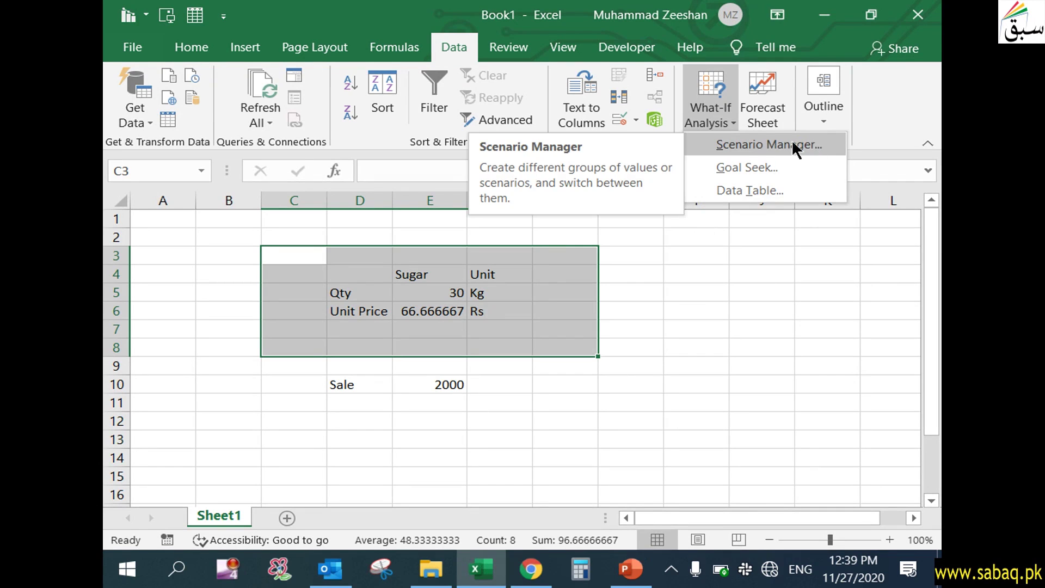
click(656, 308)
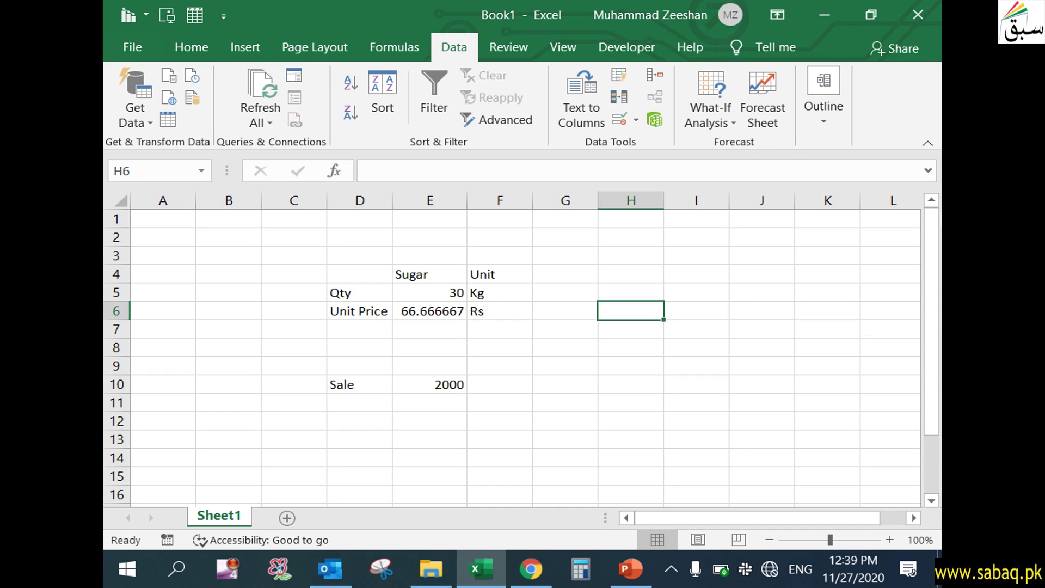
click(697, 121)
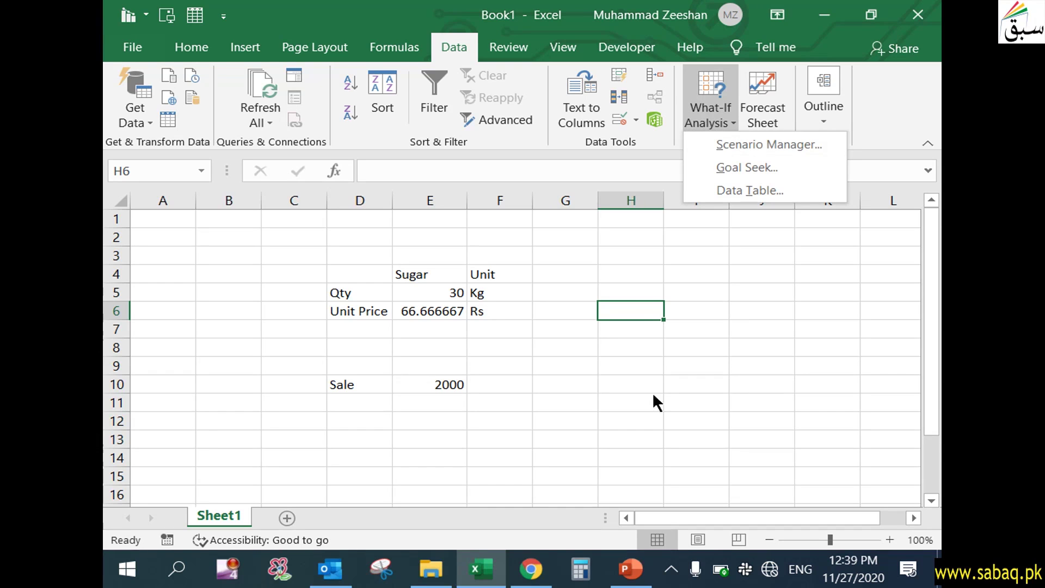
click(631, 569)
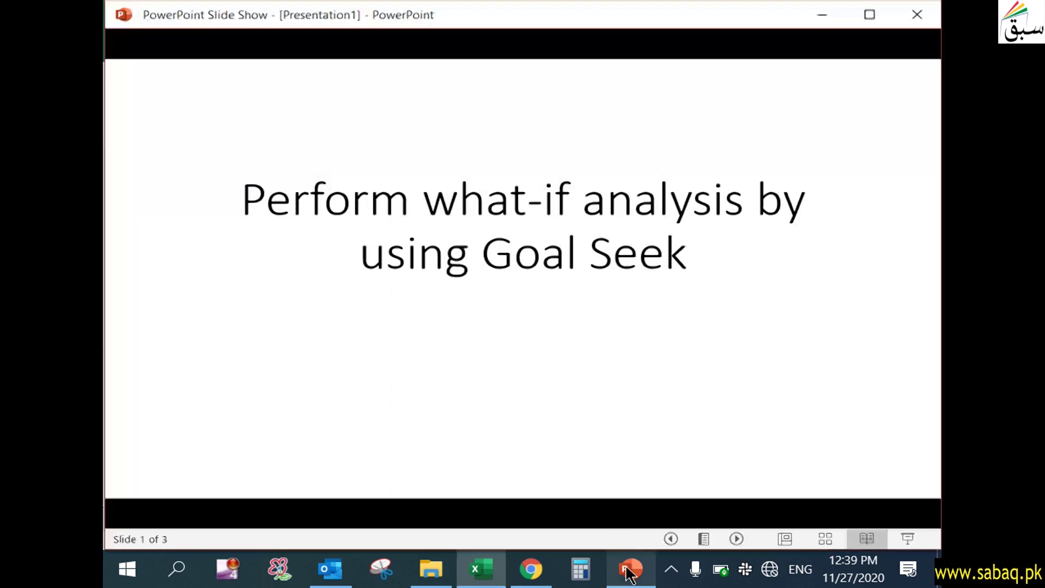